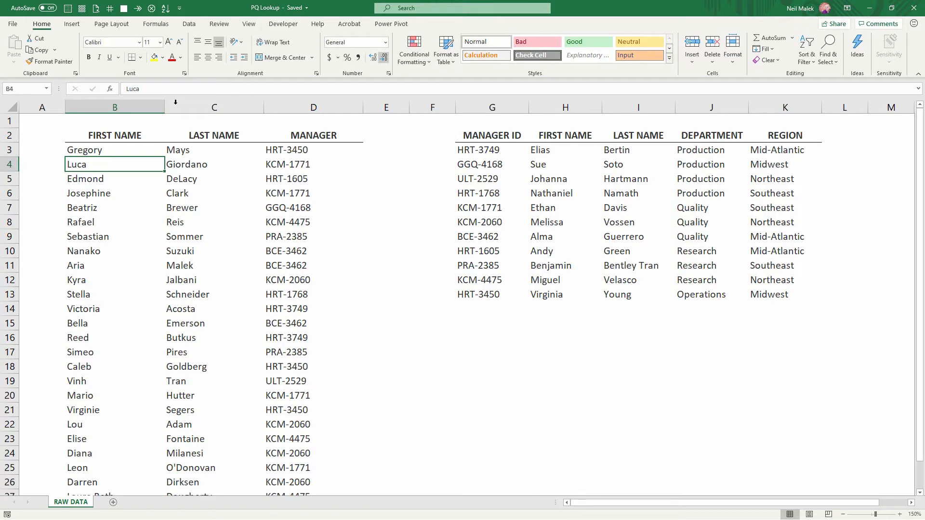
Step: Examine the employee list's manager codes and the manager list's ID, name, department and region columns
{"action": "left_click_drag", "start_coordinate": [95, 136], "coordinate": [316, 226]}
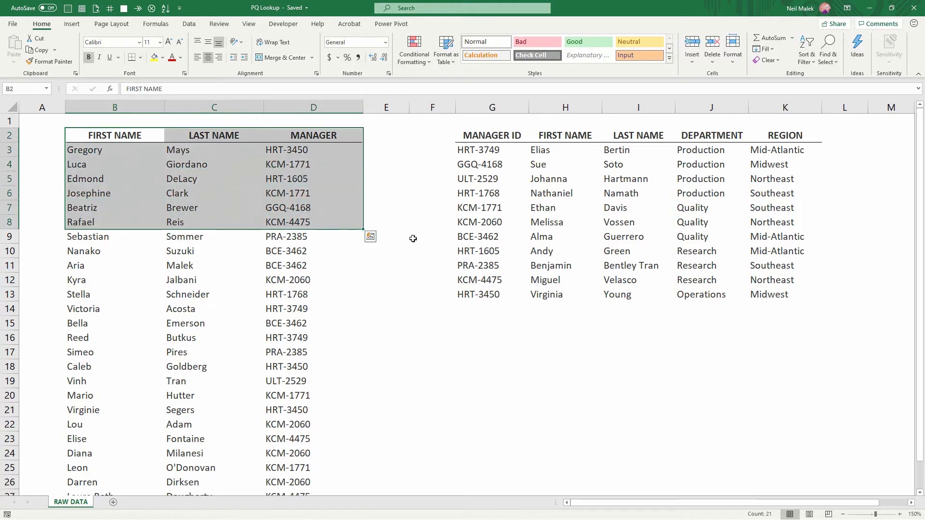
{"action": "left_click_drag", "start_coordinate": [308, 150], "coordinate": [307, 218]}
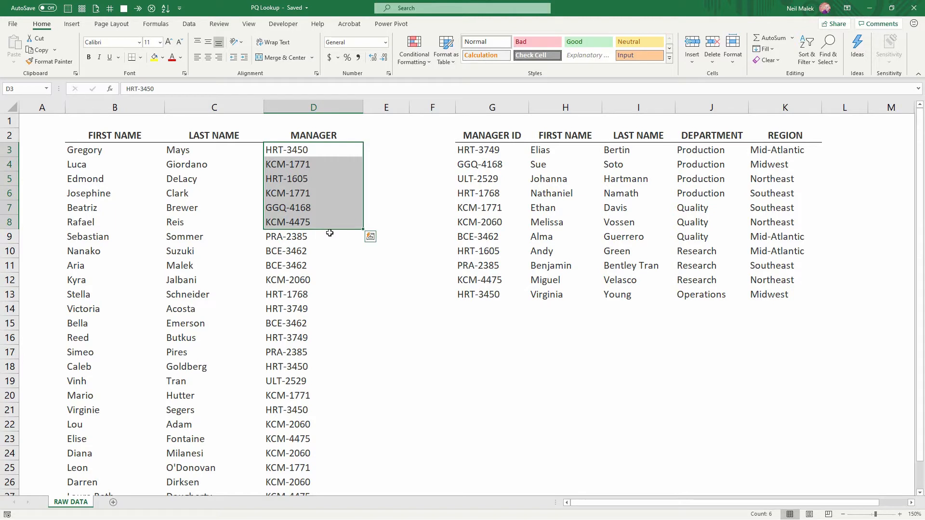
{"action": "left_click_drag", "start_coordinate": [505, 133], "coordinate": [482, 295]}
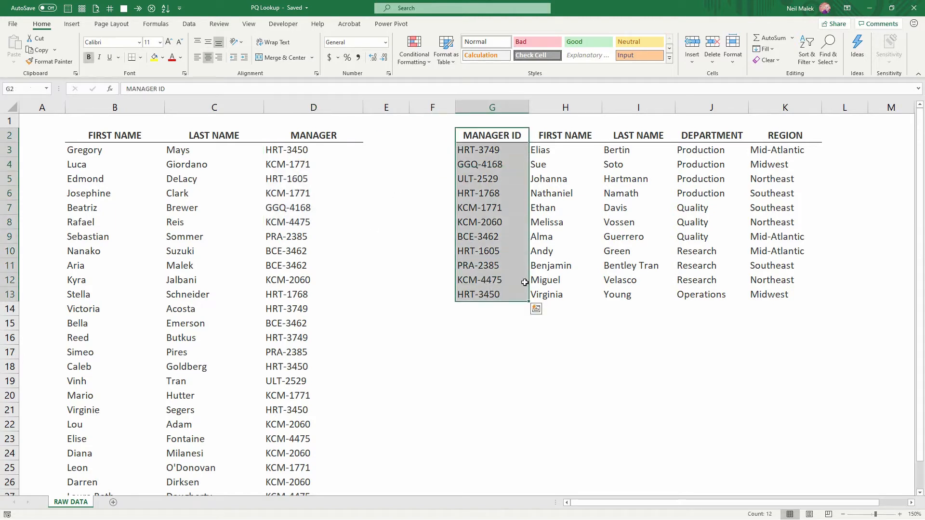
{"action": "left_click_drag", "start_coordinate": [595, 134], "coordinate": [670, 239]}
{"action": "left_click_drag", "start_coordinate": [693, 139], "coordinate": [707, 238]}
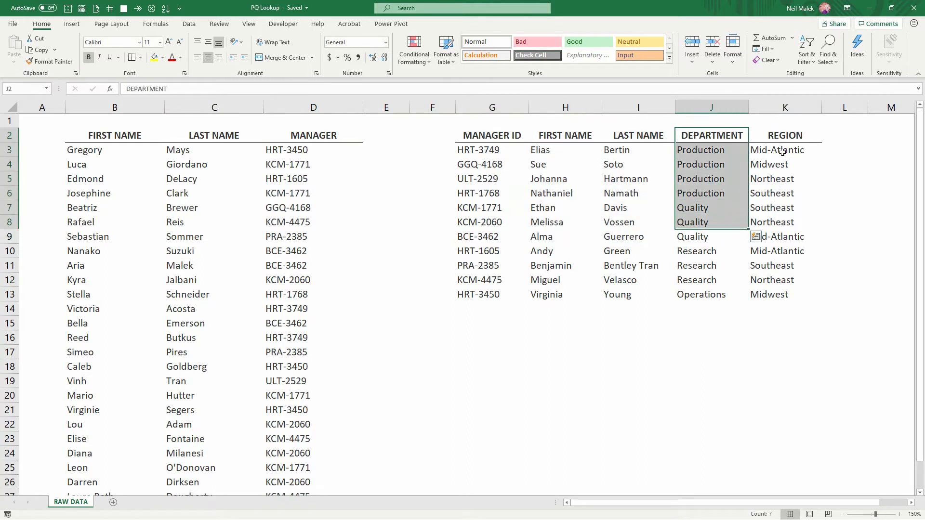
{"action": "left_click_drag", "start_coordinate": [787, 140], "coordinate": [781, 253]}
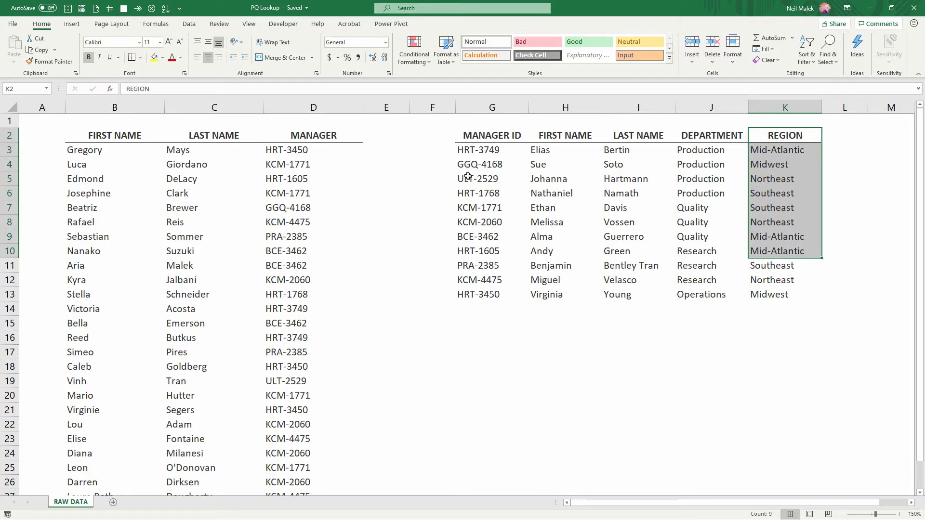
Step: Convert the employee list in columns B to D into an Excel table and name it Employees
{"action": "left_click", "coordinate": [197, 178]}
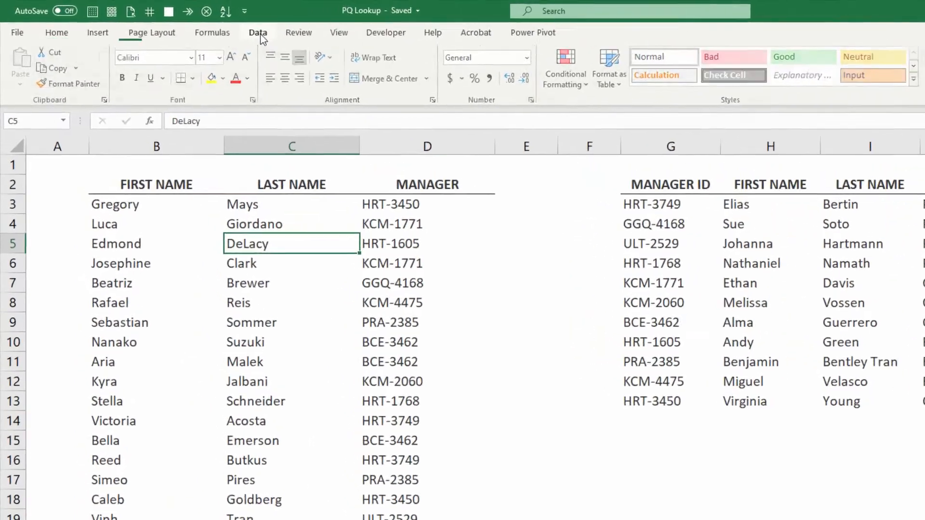
{"action": "left_click", "coordinate": [190, 24]}
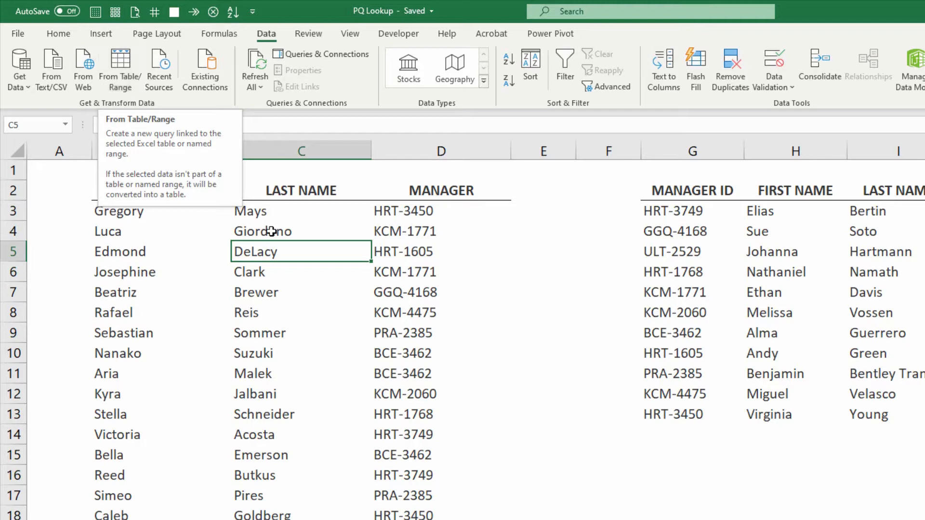
{"action": "left_click", "coordinate": [108, 39]}
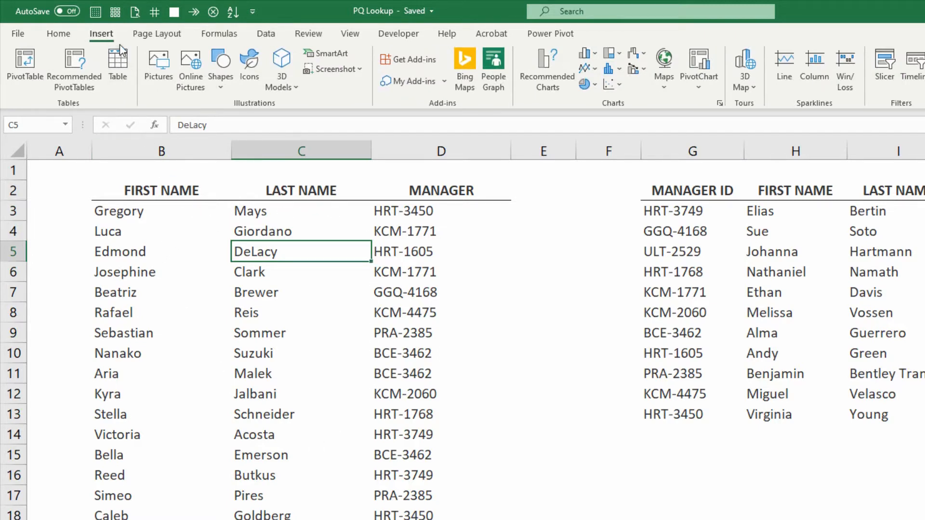
{"action": "left_click", "coordinate": [122, 74]}
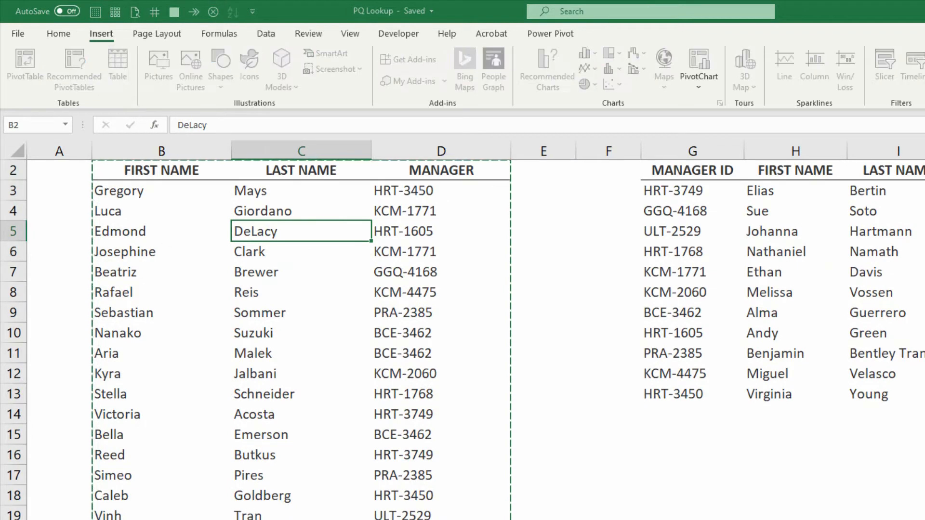
{"action": "key", "text": "Return"}
{"action": "scroll", "coordinate": [237, 264], "scroll_direction": "up", "scroll_amount": 1}
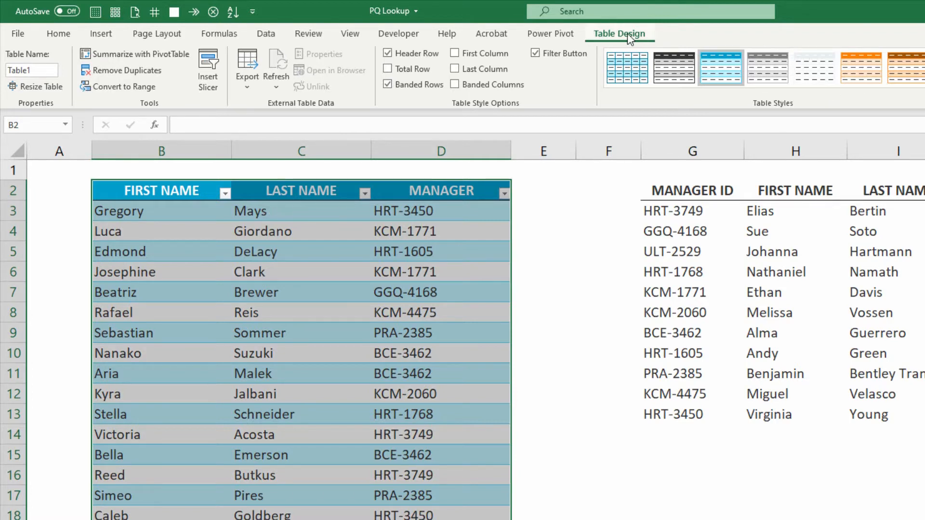
{"action": "left_click", "coordinate": [33, 71]}
{"action": "key", "text": "BackSpace"}
{"action": "type", "text": "Employees"}
{"action": "key", "text": "Return"}
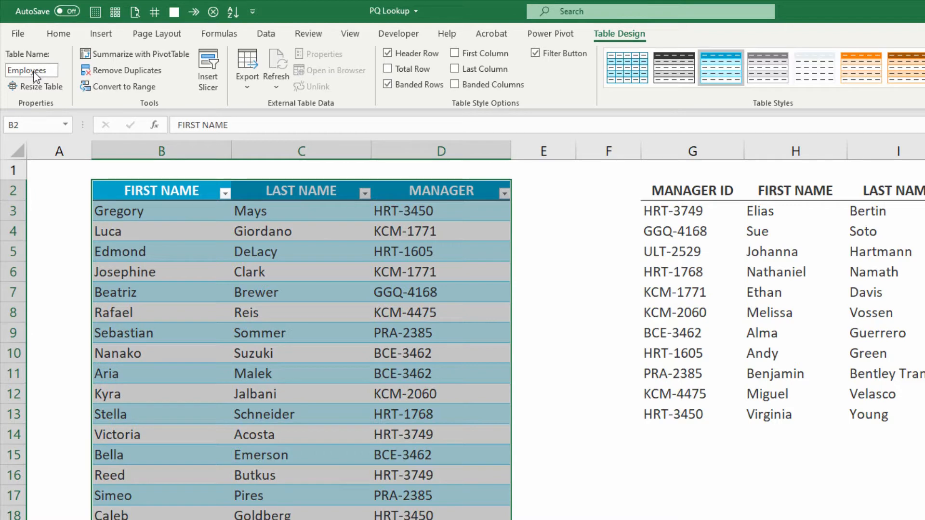
Step: Convert the manager list starting at G2 into an Excel table and name it Managers
{"action": "left_click", "coordinate": [695, 214]}
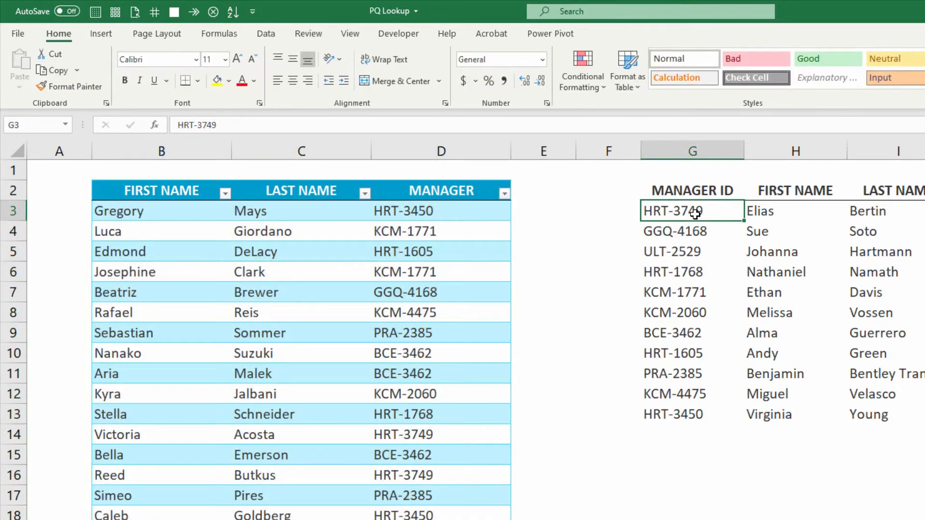
{"action": "left_click", "coordinate": [97, 41]}
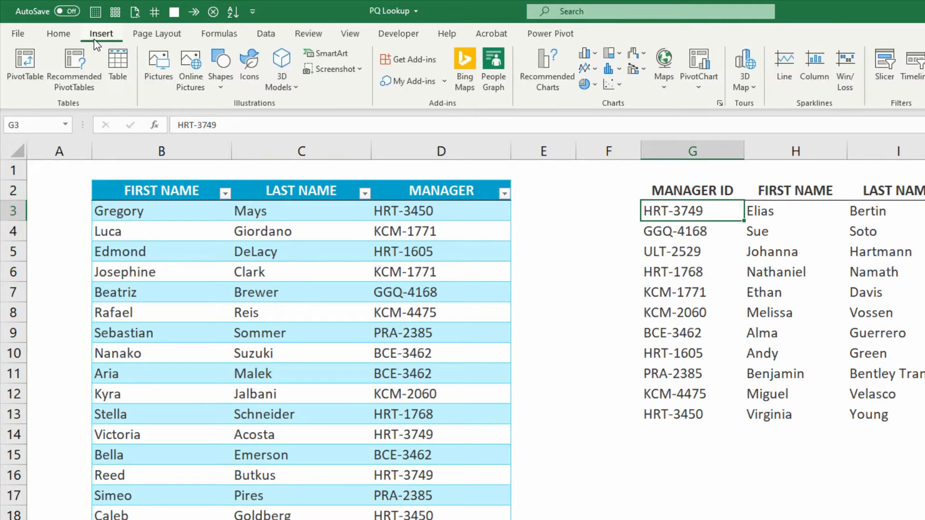
{"action": "left_click", "coordinate": [108, 76]}
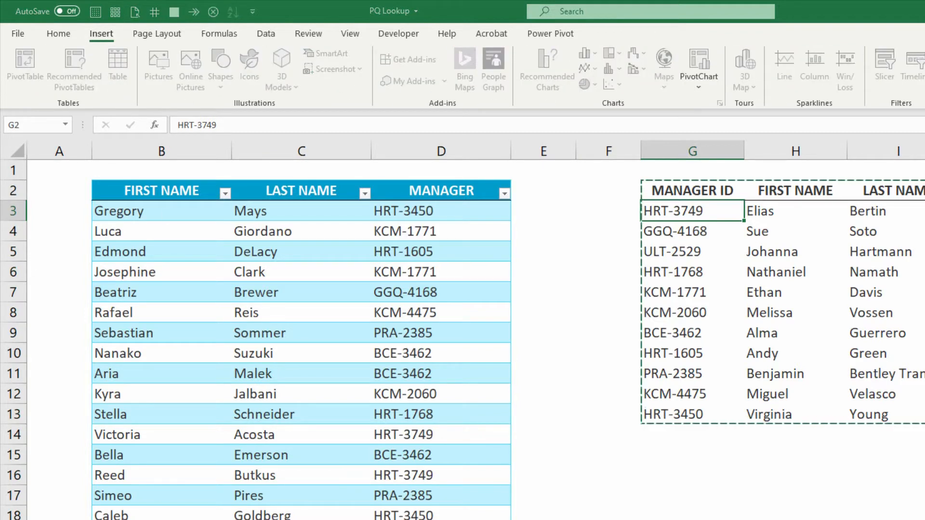
{"action": "key", "text": "Return"}
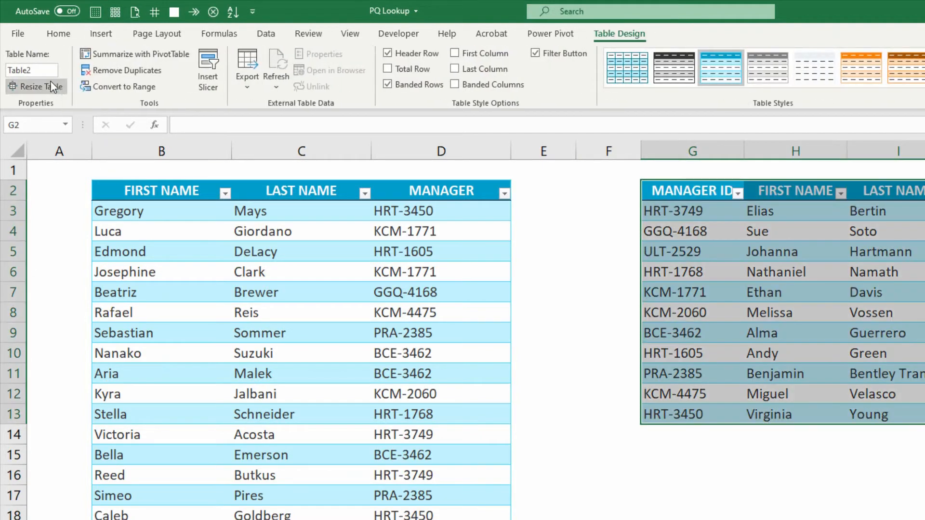
{"action": "left_click", "coordinate": [42, 72]}
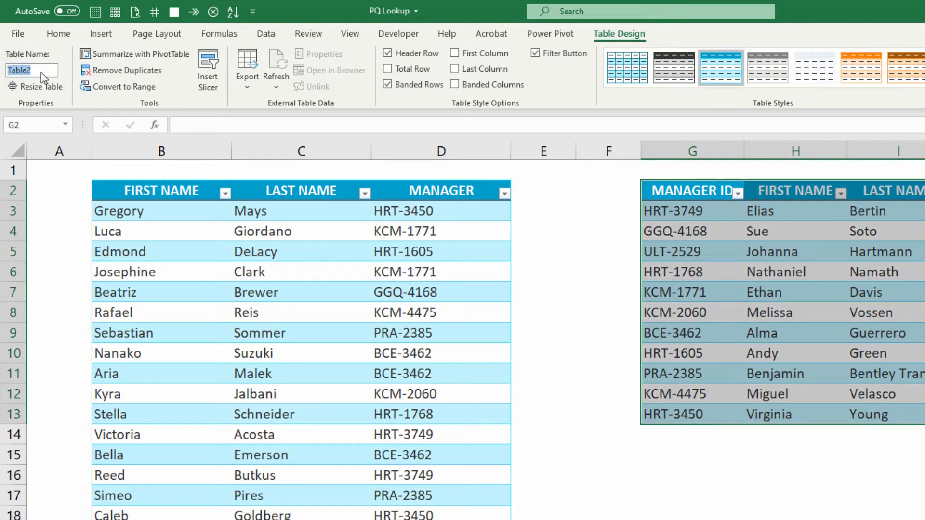
{"action": "type", "text": "Managers"}
{"action": "key", "text": "Return"}
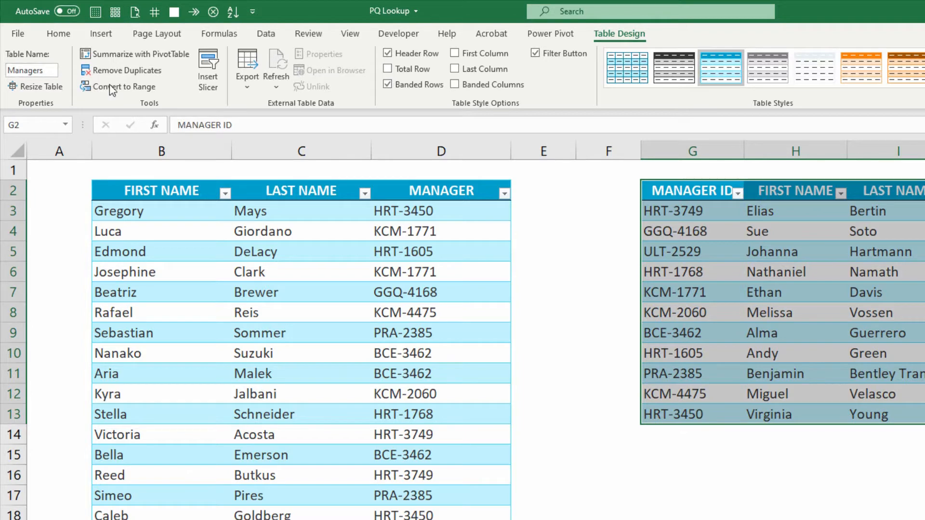
Step: Load the Employees table into the Power Query Editor and expand the list of queries
{"action": "left_click", "coordinate": [174, 215]}
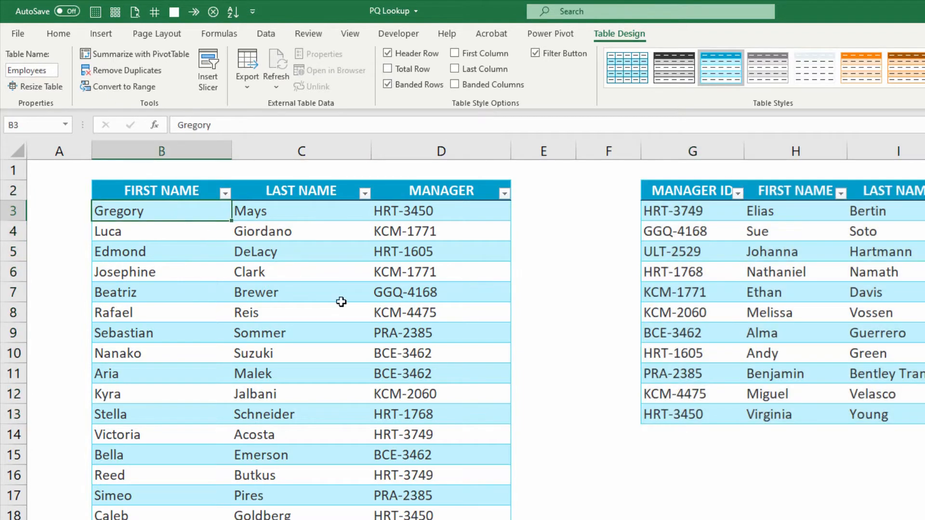
{"action": "left_click", "coordinate": [787, 220]}
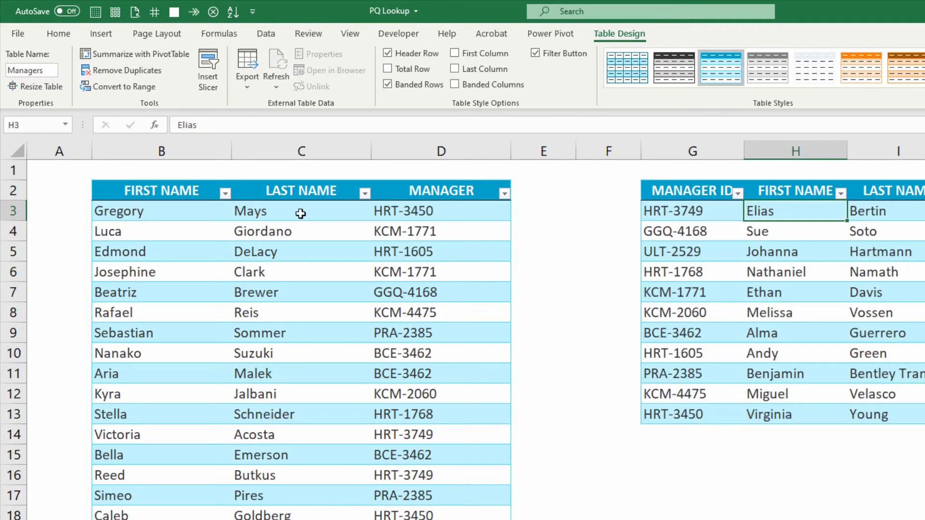
{"action": "left_click", "coordinate": [179, 218]}
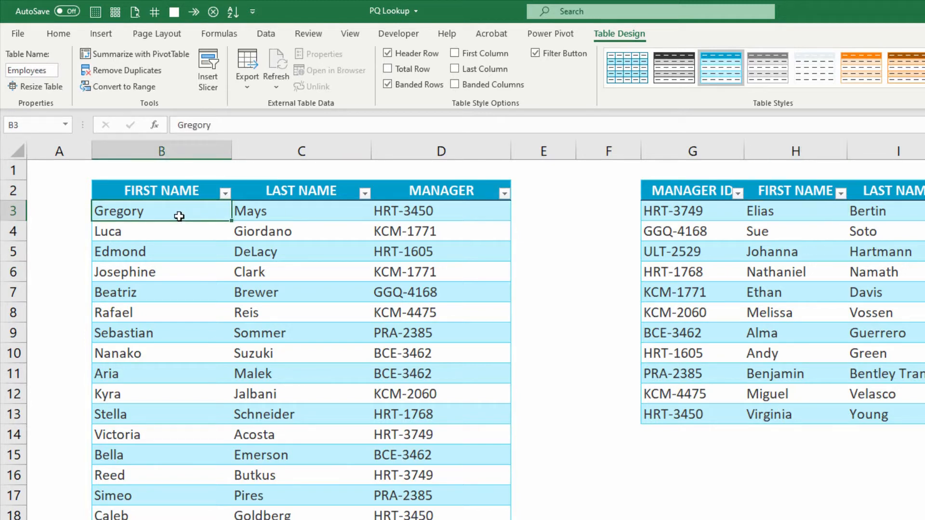
{"action": "left_click", "coordinate": [273, 39]}
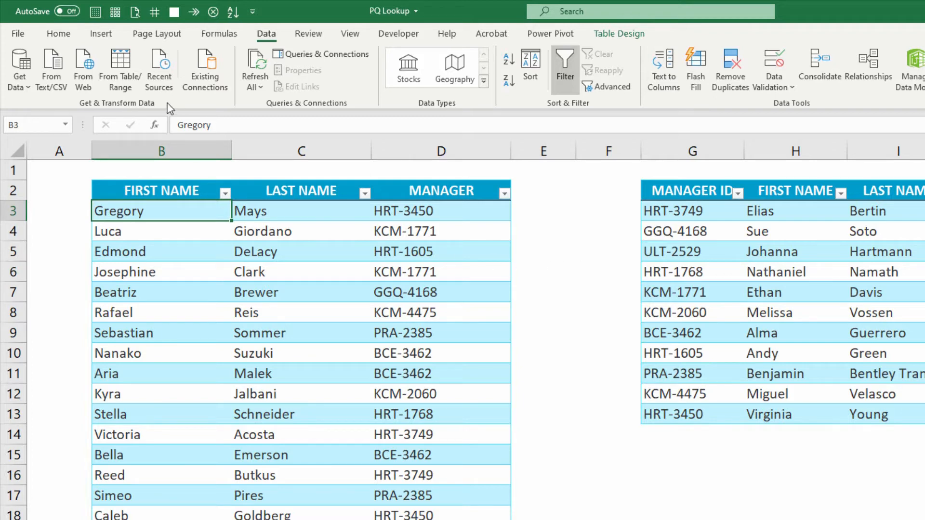
{"action": "left_click", "coordinate": [122, 85]}
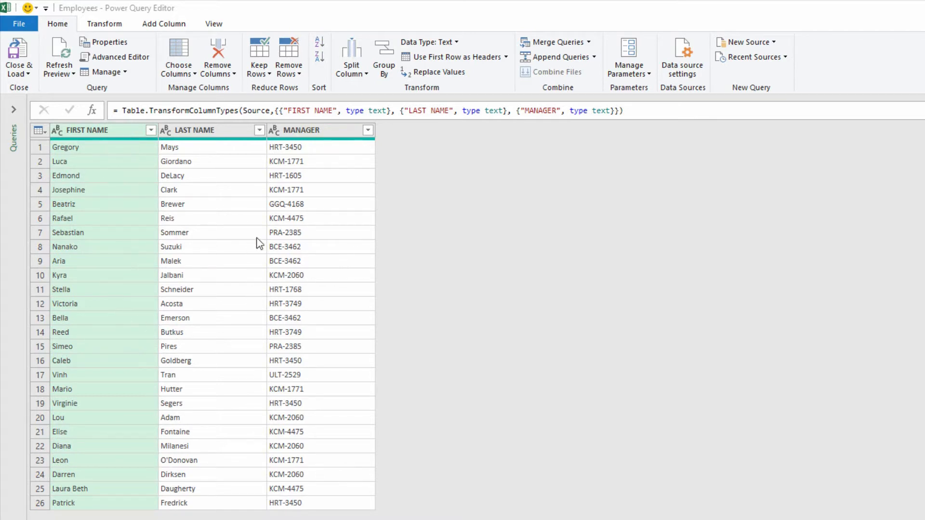
{"action": "left_click", "coordinate": [19, 110]}
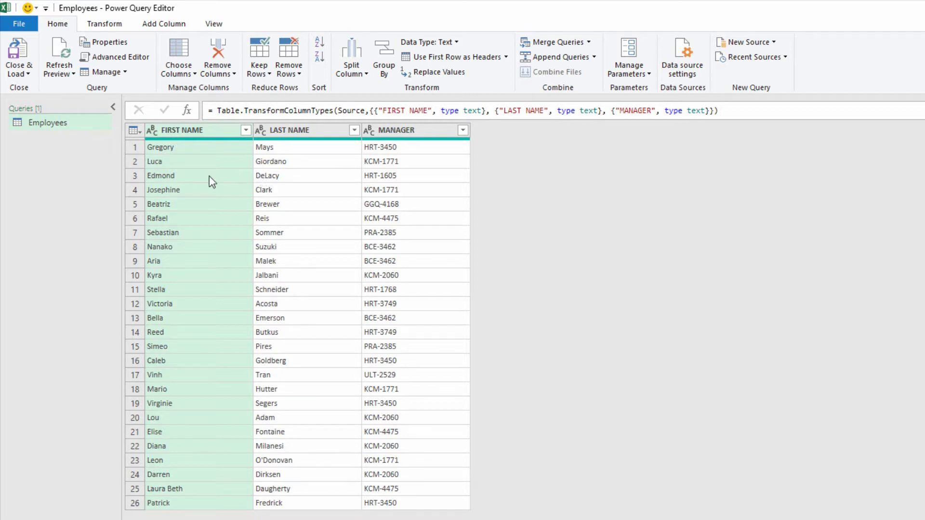
Step: Close the query editor and load the Employees query as a connection only
{"action": "left_click", "coordinate": [19, 75]}
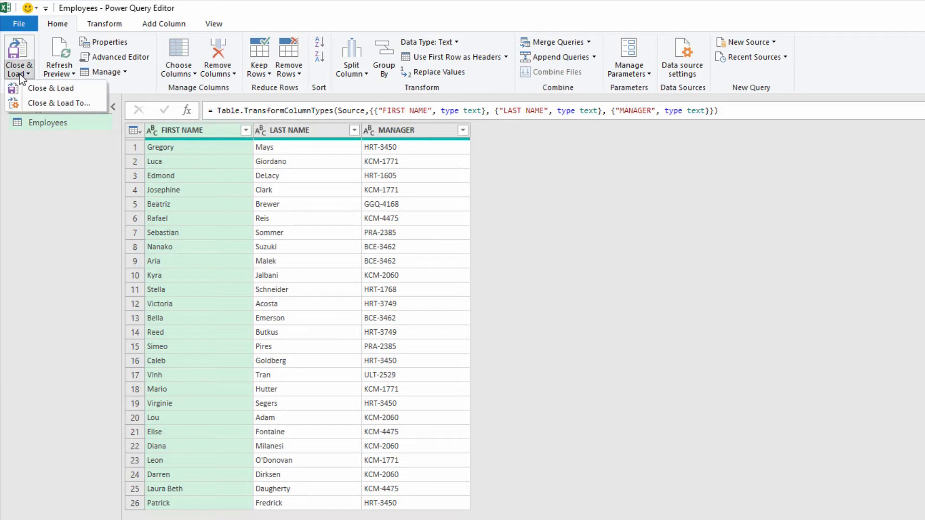
{"action": "left_click", "coordinate": [51, 106]}
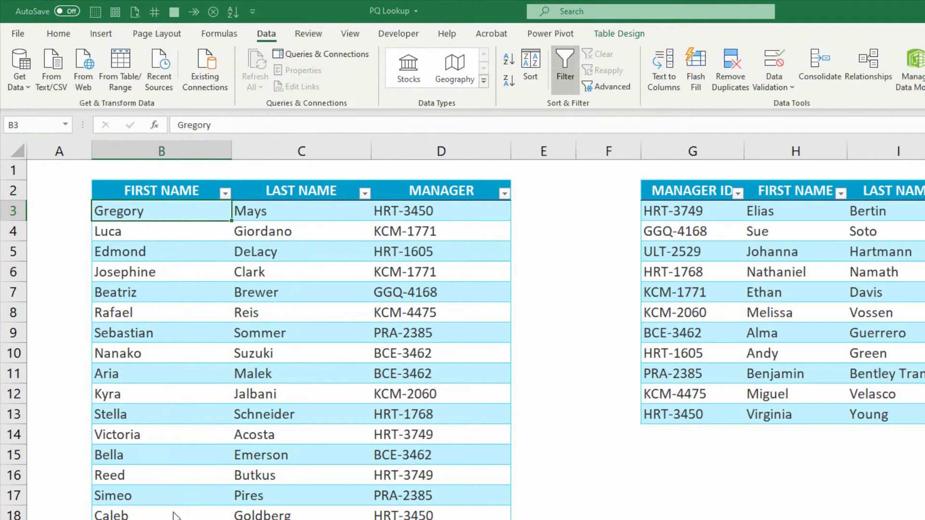
{"action": "left_click", "coordinate": [441, 298]}
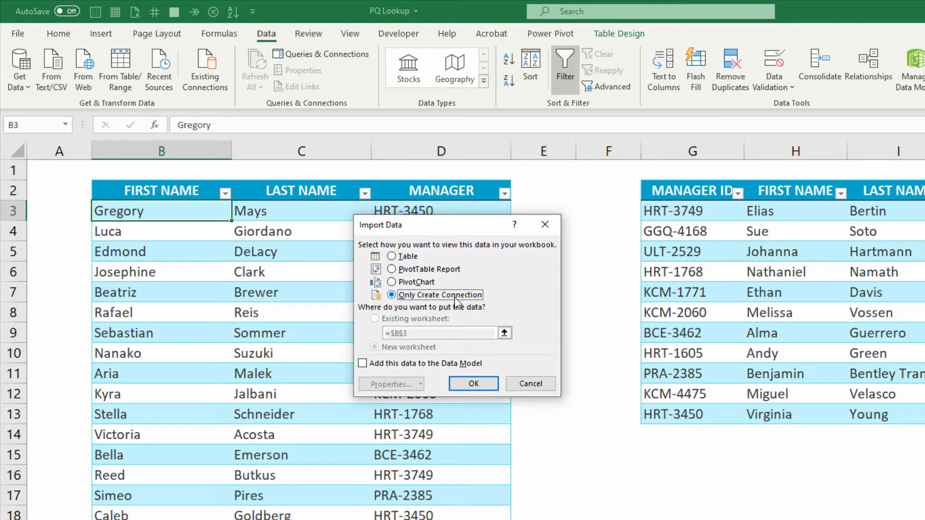
{"action": "left_click", "coordinate": [475, 382]}
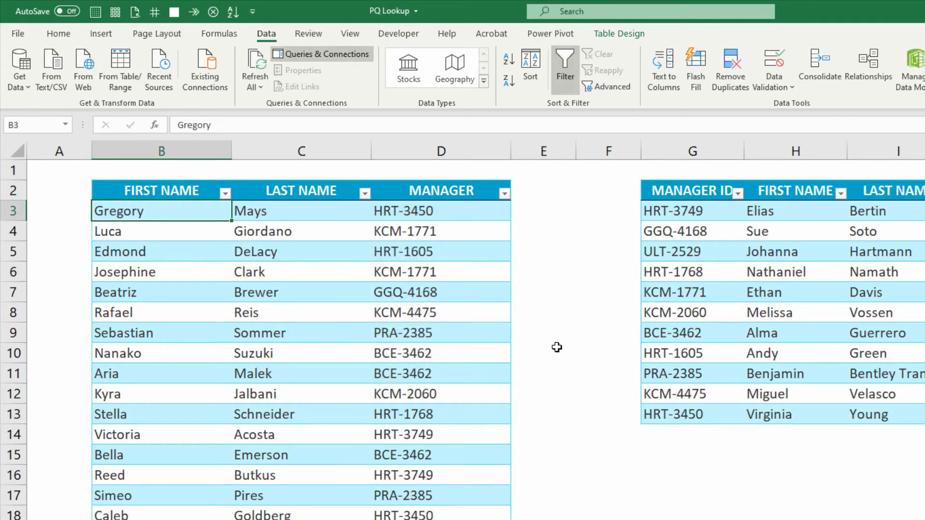
Step: Load the Managers table into the Power Query Editor and expand the list of queries
{"action": "left_click", "coordinate": [691, 214]}
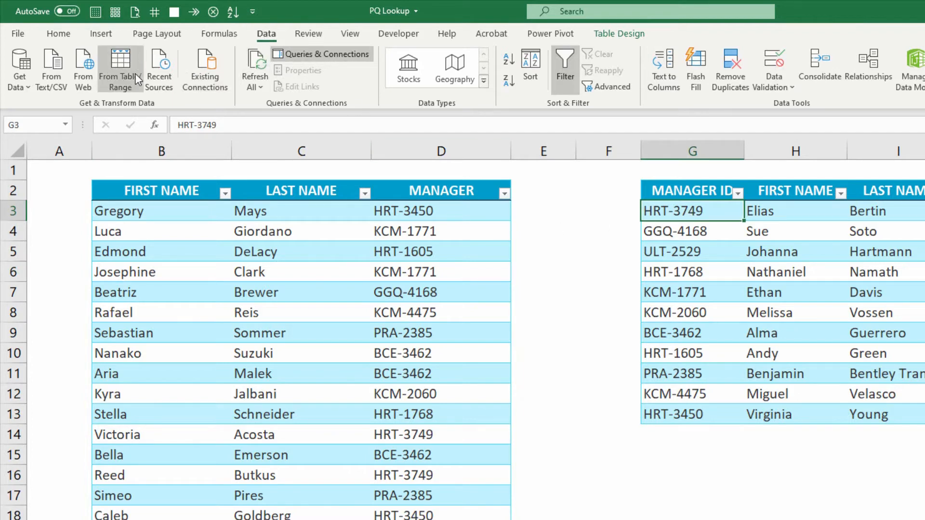
{"action": "left_click", "coordinate": [119, 77]}
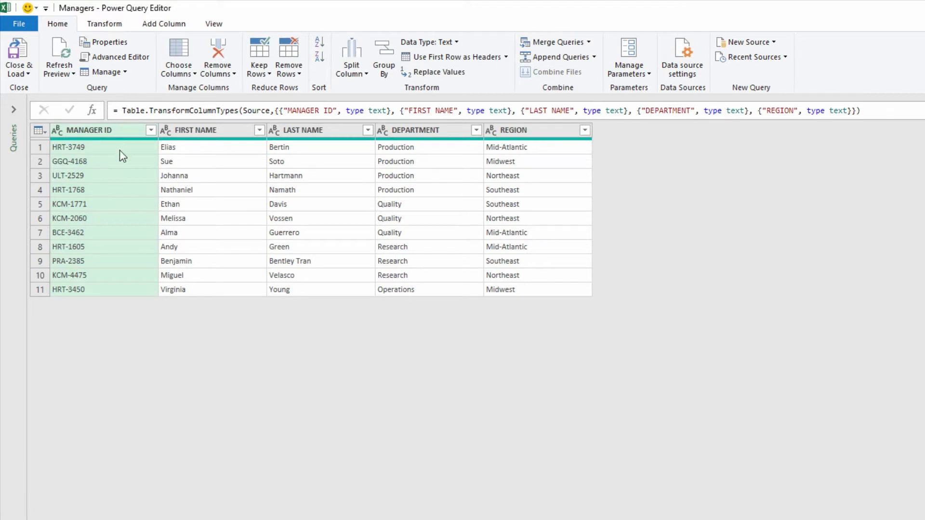
{"action": "left_click", "coordinate": [13, 110]}
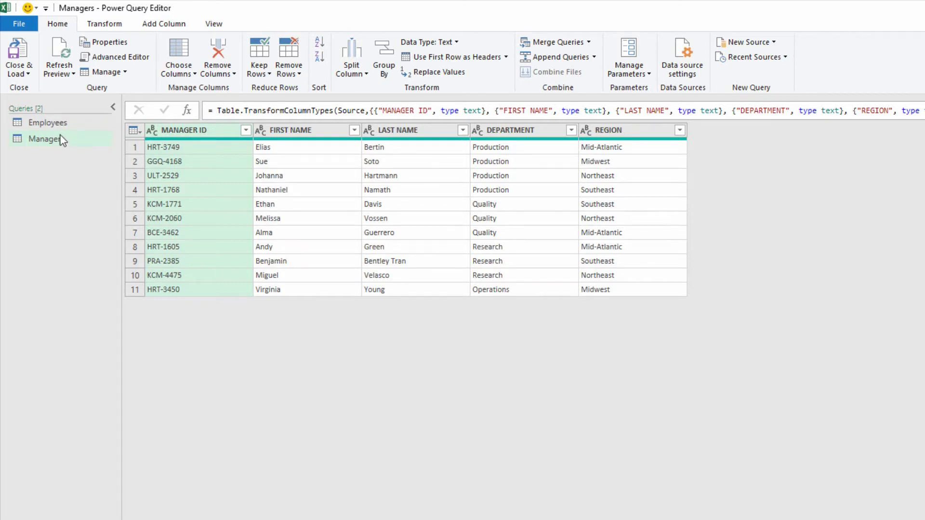
Step: Merge the Employees query with Managers as a new query, matching MANAGER to MANAGER ID with a Left Outer join
{"action": "left_click", "coordinate": [54, 124]}
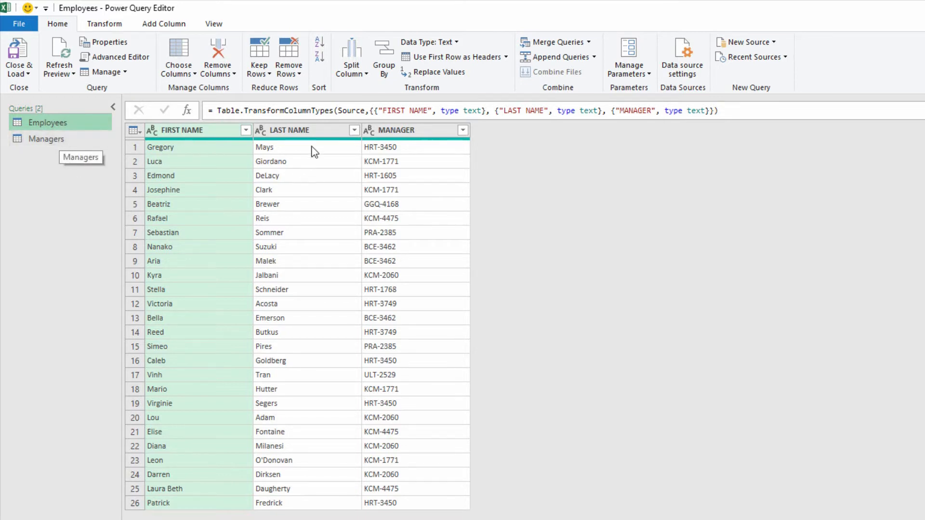
{"action": "left_click", "coordinate": [589, 45]}
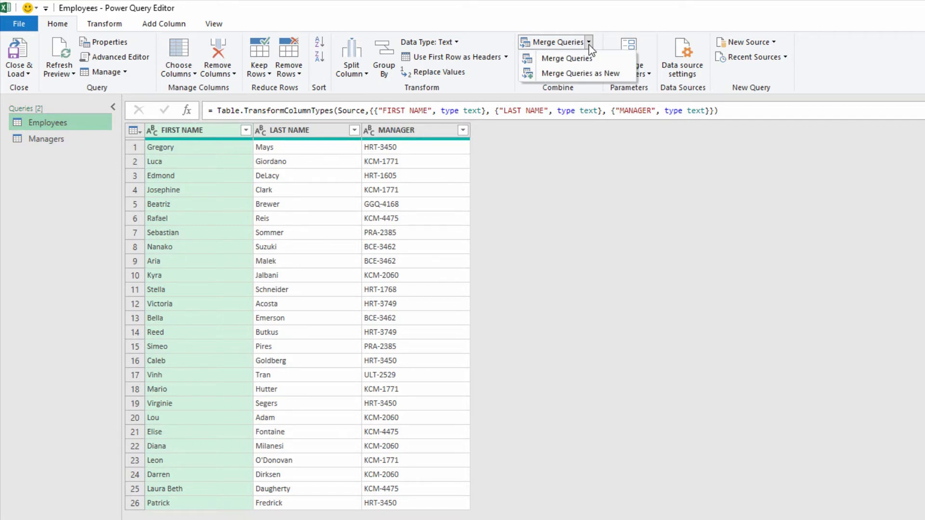
{"action": "left_click", "coordinate": [583, 74]}
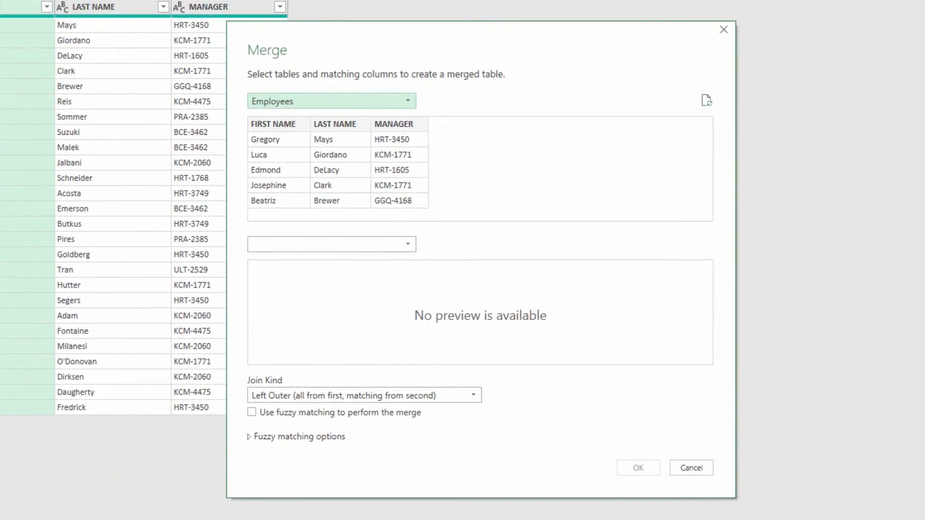
{"action": "left_click", "coordinate": [398, 128]}
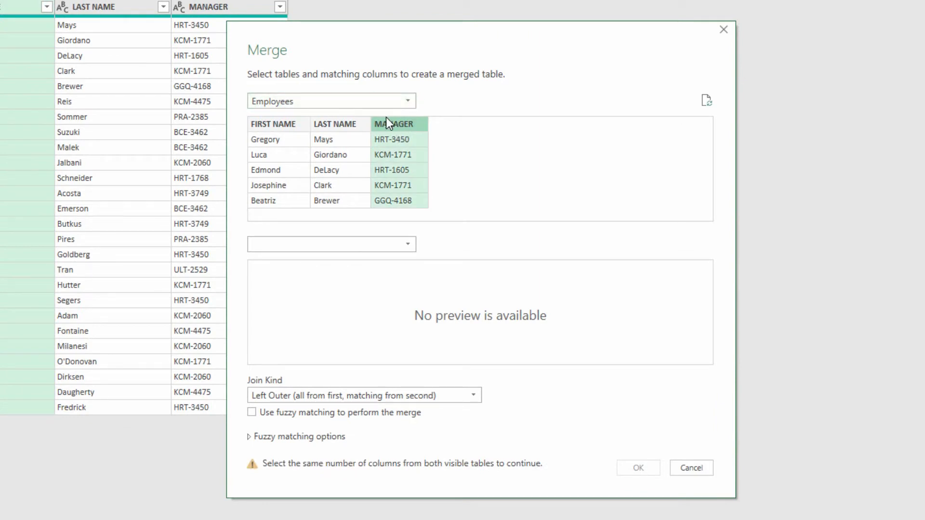
{"action": "left_click", "coordinate": [404, 245]}
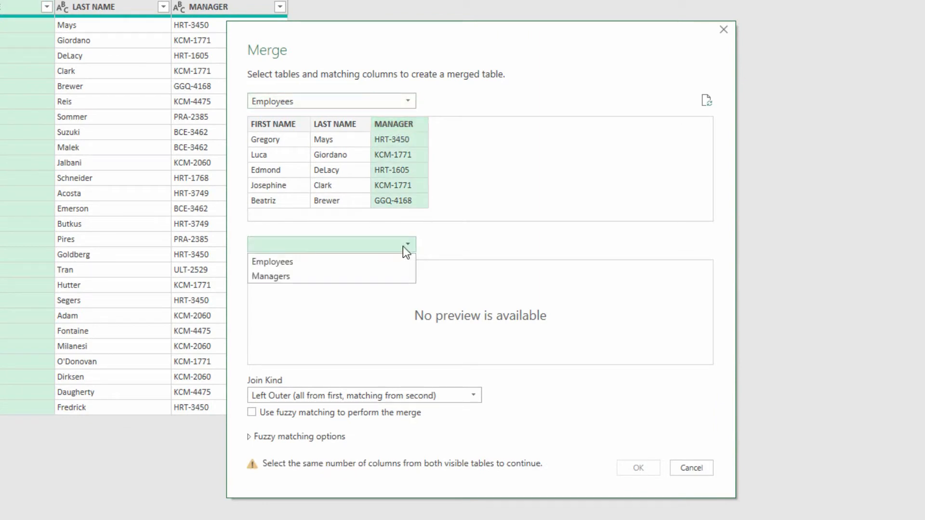
{"action": "left_click", "coordinate": [336, 277]}
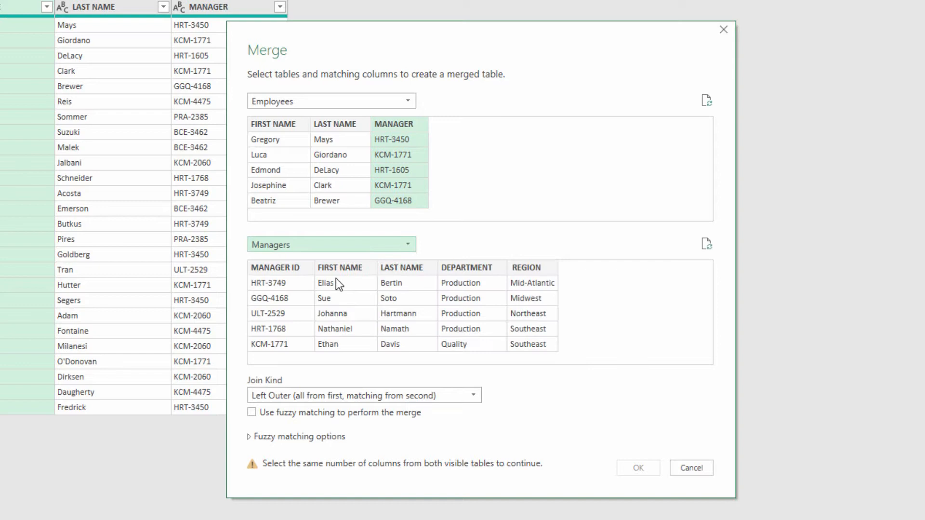
{"action": "left_click", "coordinate": [288, 269]}
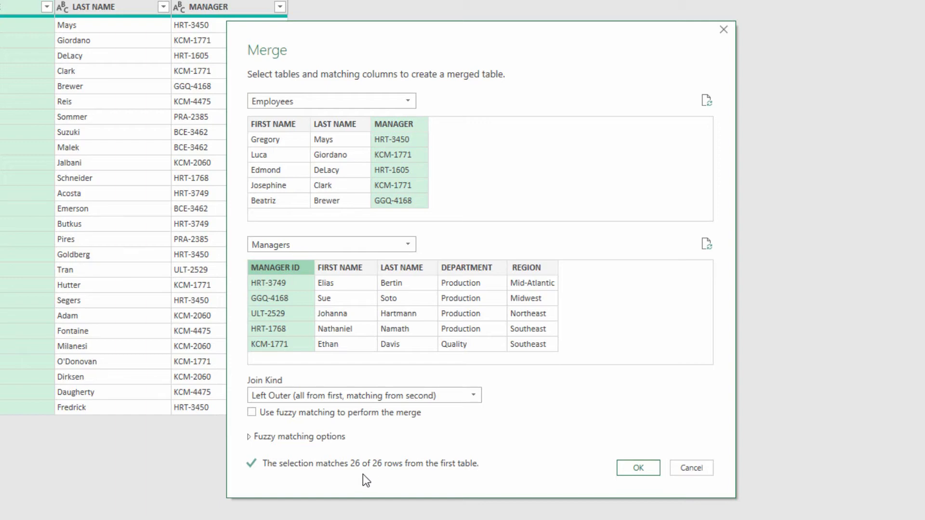
{"action": "left_click", "coordinate": [640, 469]}
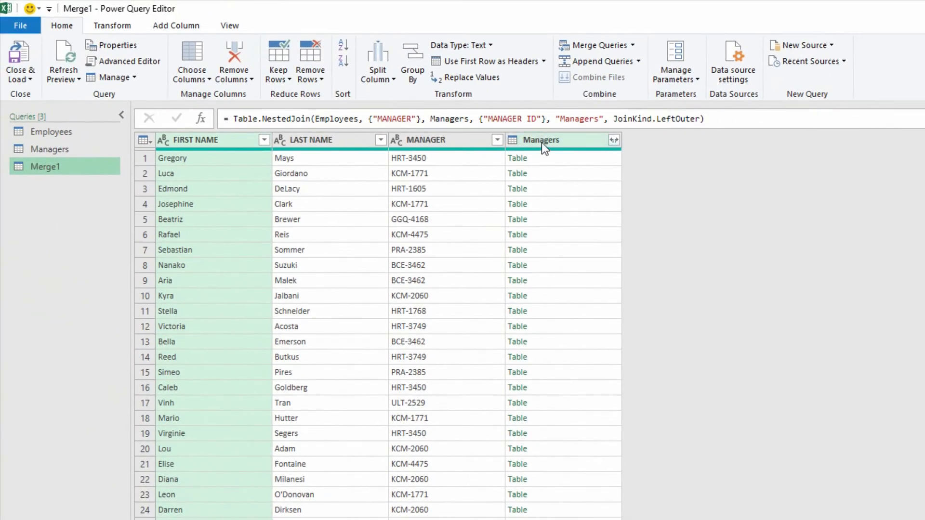
Step: Expand the Managers column into FIRST NAME, LAST NAME, DEPARTMENT and REGION, leaving out MANAGER ID and the original column name prefix
{"action": "left_click", "coordinate": [615, 140]}
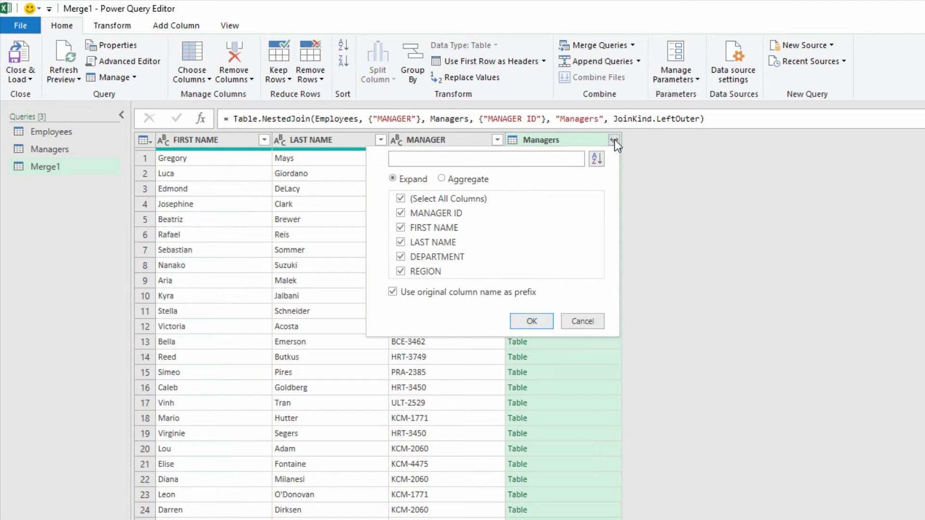
{"action": "left_click", "coordinate": [399, 214]}
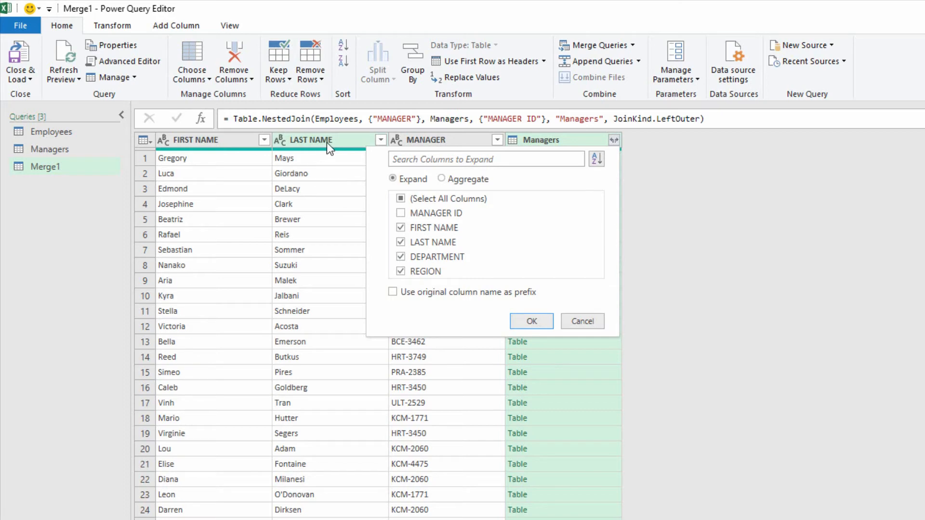
{"action": "left_click", "coordinate": [532, 321]}
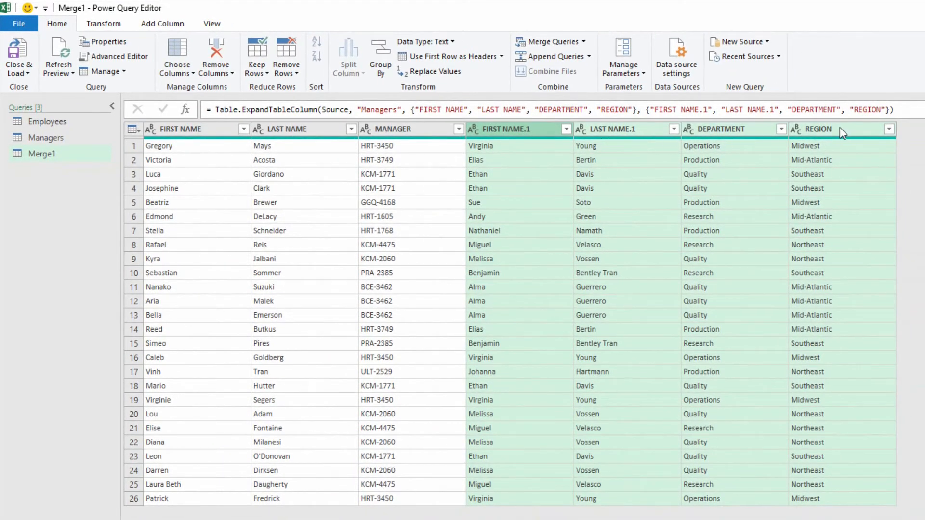
Step: Merge the FIRST NAME.1 and LAST NAME.1 columns with a Space separator into one column named MANAGER NAME
{"action": "double_click", "coordinate": [521, 130]}
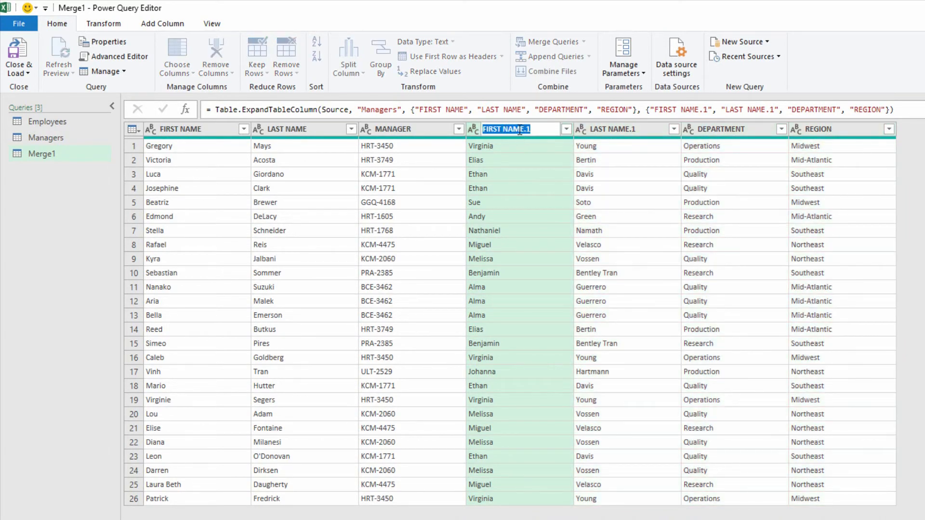
{"action": "key", "text": "Return"}
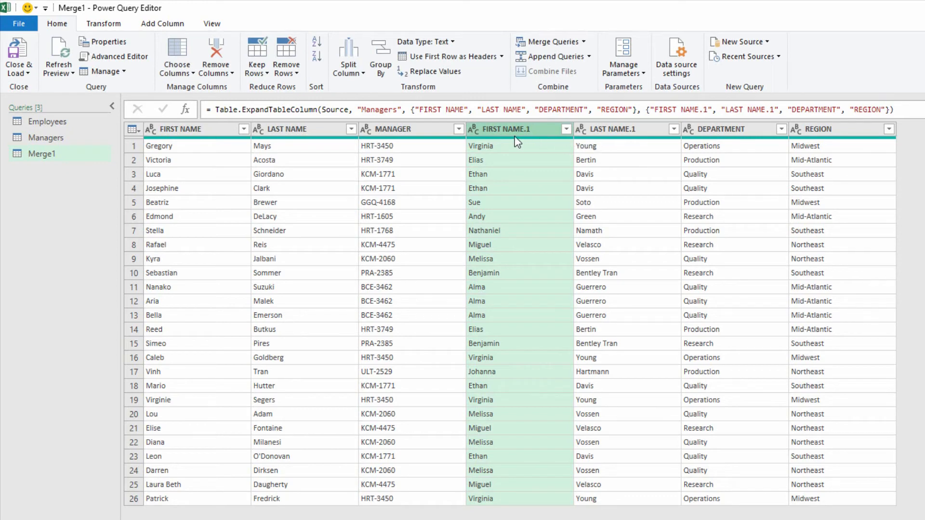
{"action": "left_click", "coordinate": [625, 130], "text": "ctrl"}
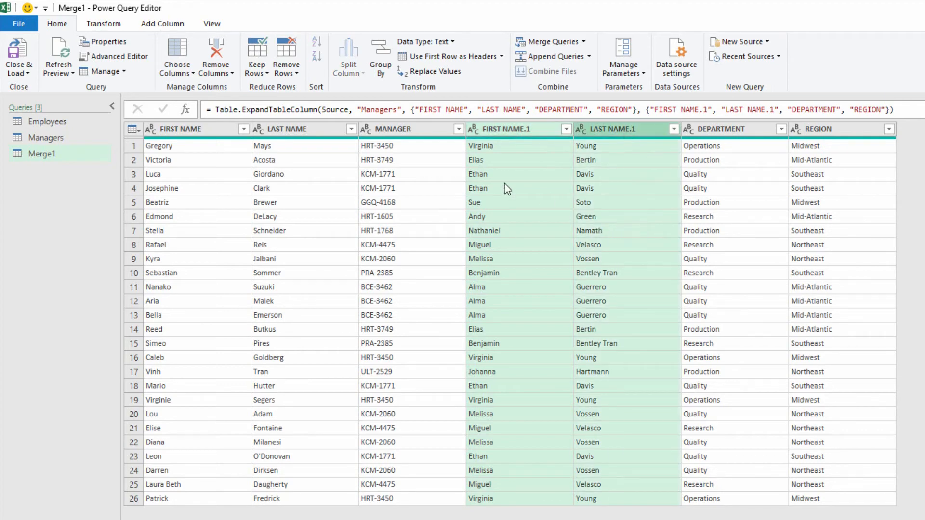
{"action": "left_click", "coordinate": [104, 24]}
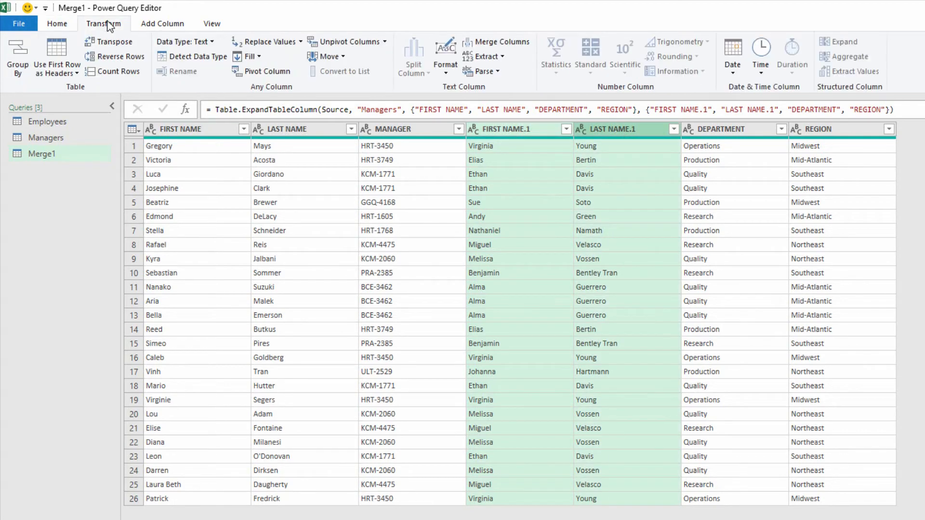
{"action": "left_click", "coordinate": [502, 45]}
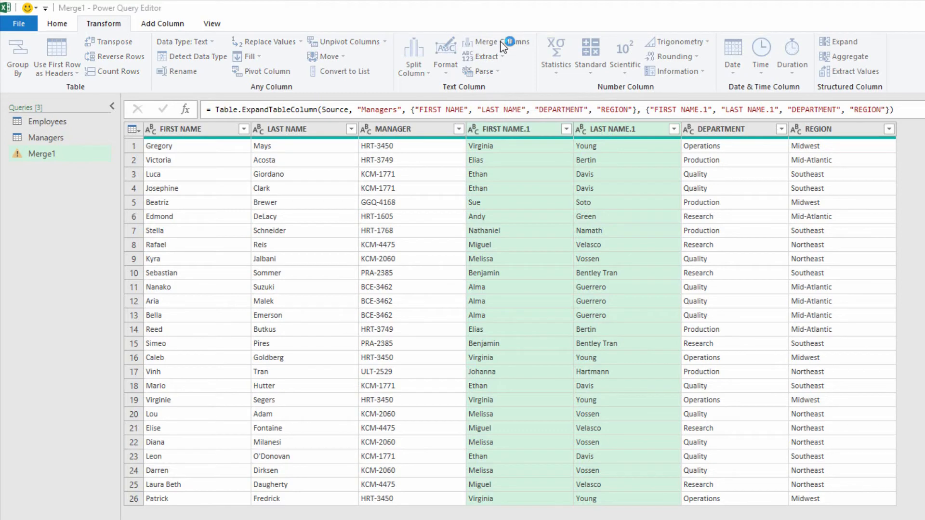
{"action": "left_click", "coordinate": [547, 357]}
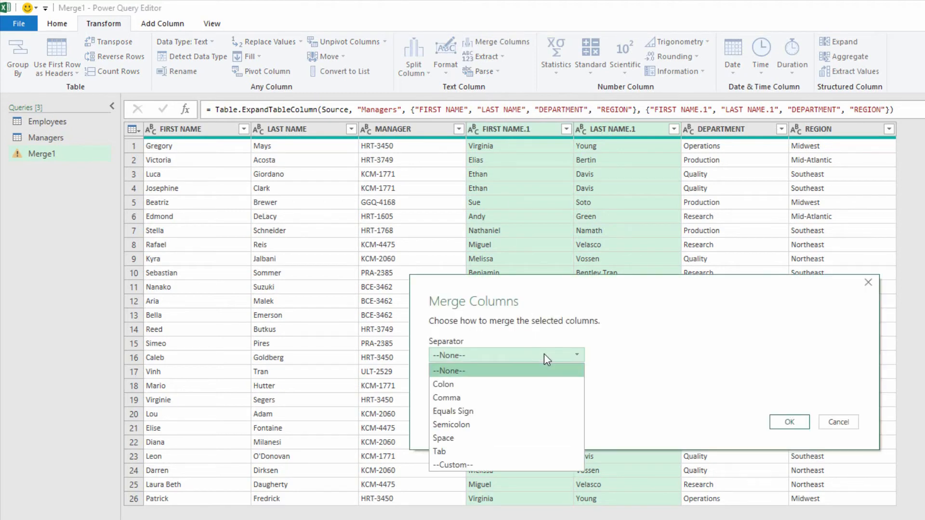
{"action": "left_click", "coordinate": [487, 439]}
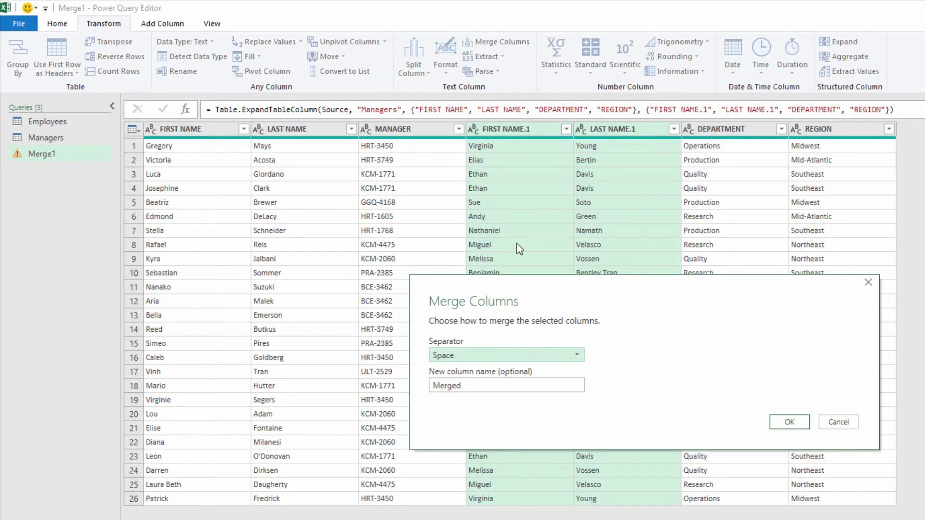
{"action": "left_click_drag", "start_coordinate": [488, 386], "coordinate": [357, 391]}
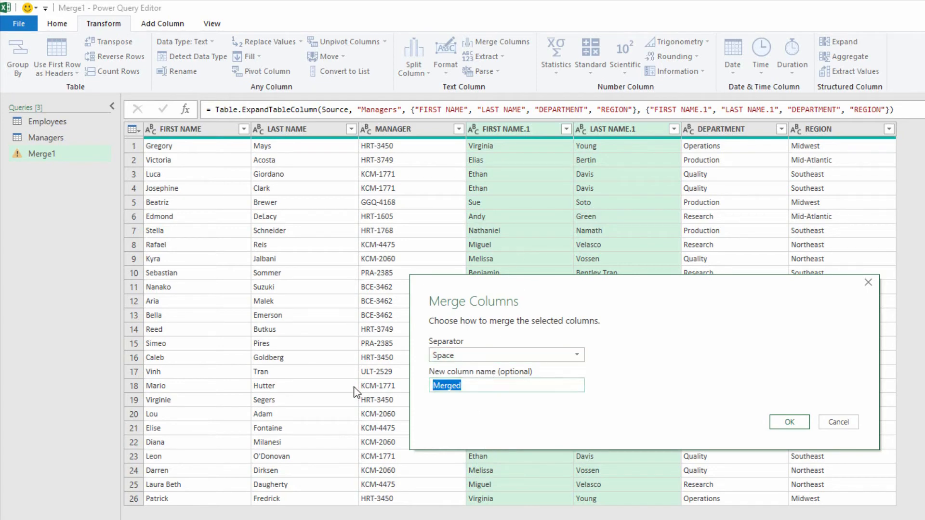
{"action": "type", "text": "Manage"}
{"action": "key", "text": "BackSpace"}
{"action": "key", "text": "BackSpace"}
{"action": "key", "text": "BackSpace"}
{"action": "key", "text": "BackSpace"}
{"action": "key", "text": "BackSpace"}
{"action": "type", "text": "ANAGER NAME"}
{"action": "key", "text": "Return"}
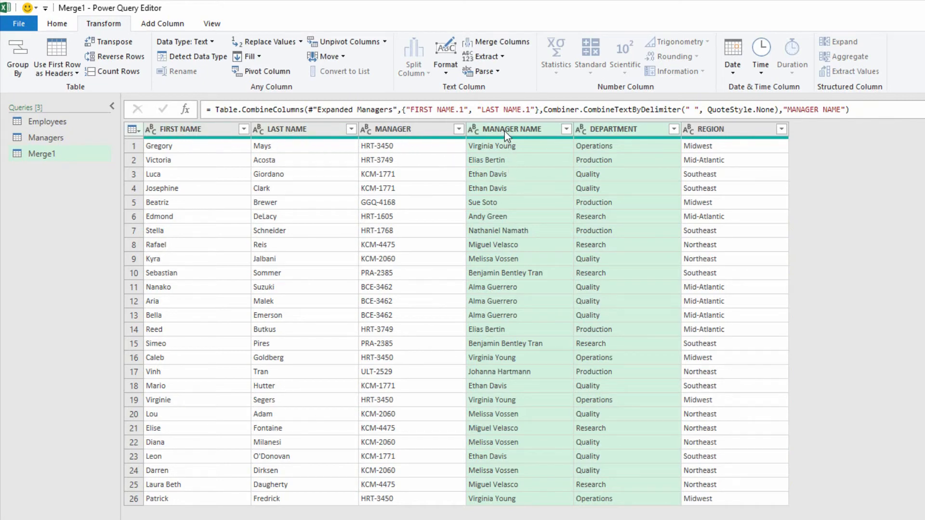
Step: Close the query editor and load the merged query into the workbook
{"action": "left_click", "coordinate": [522, 133]}
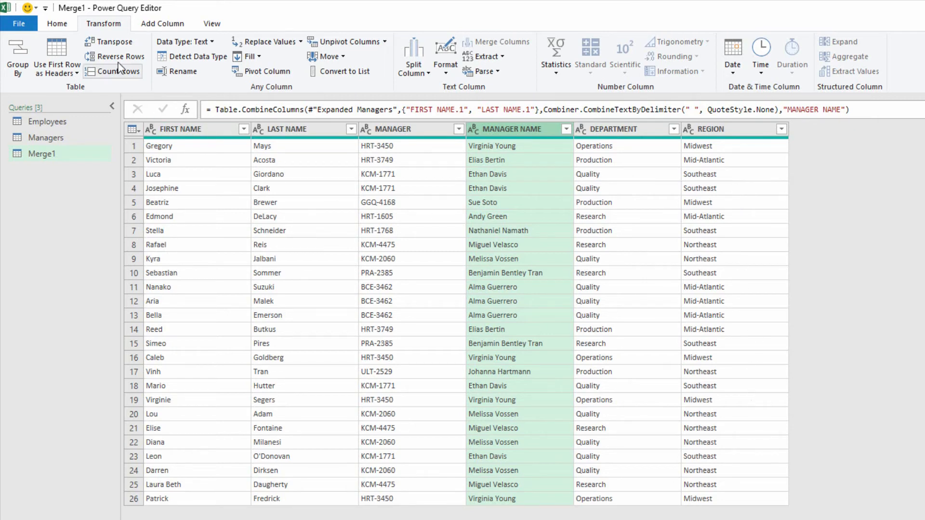
{"action": "left_click", "coordinate": [61, 27]}
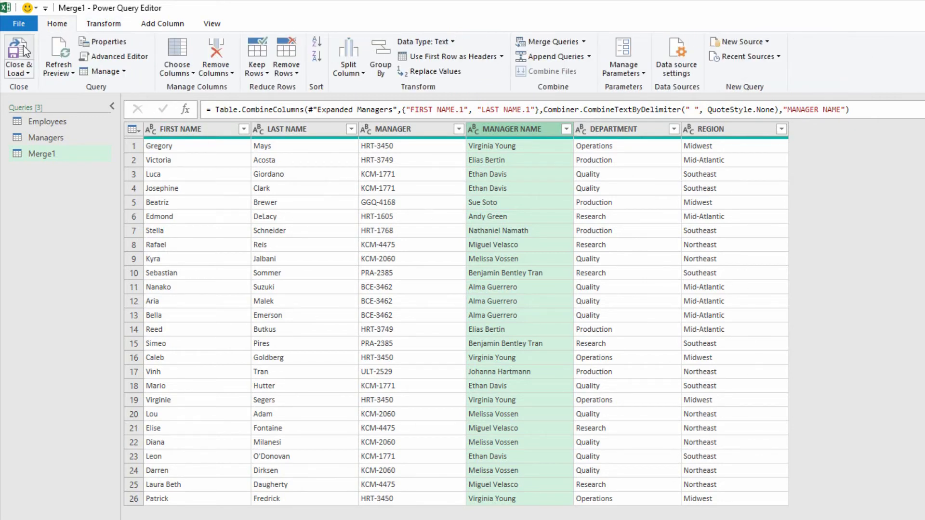
{"action": "left_click", "coordinate": [22, 53]}
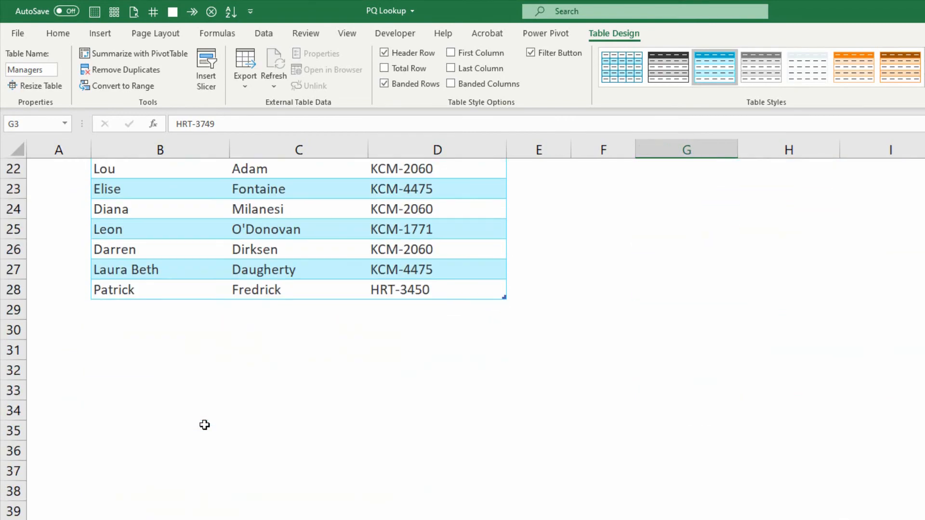
Step: Add an employee in row 29 of the Employees table, entering first name, last name and the same manager ID as the row above
{"action": "left_click", "coordinate": [130, 309]}
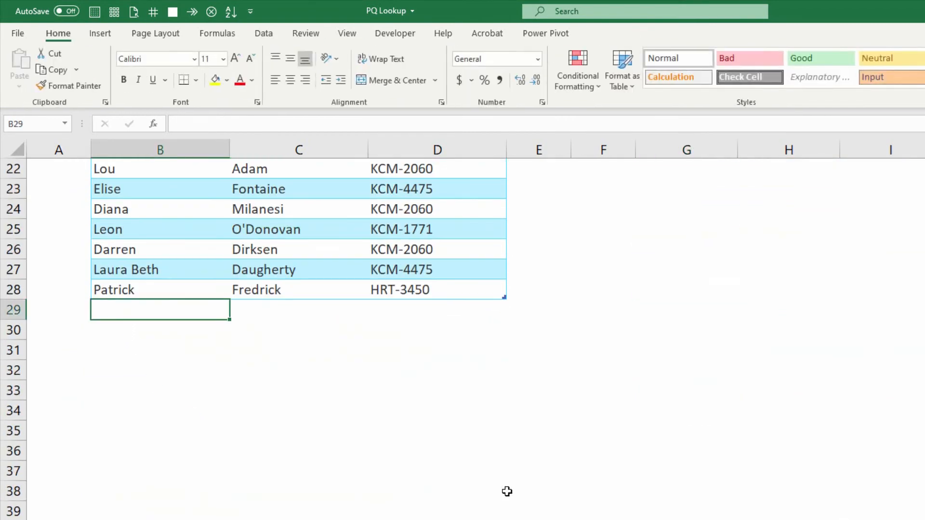
{"action": "type", "text": "g"}
{"action": "key", "text": "BackSpace"}
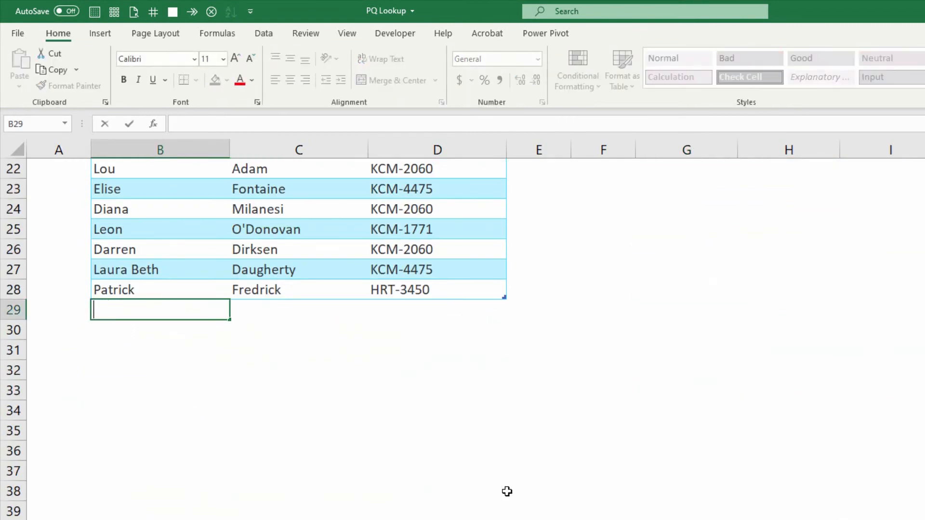
{"action": "type", "text": "Gregory"}
{"action": "key", "text": "Tab"}
{"action": "type", "text": "Hines"}
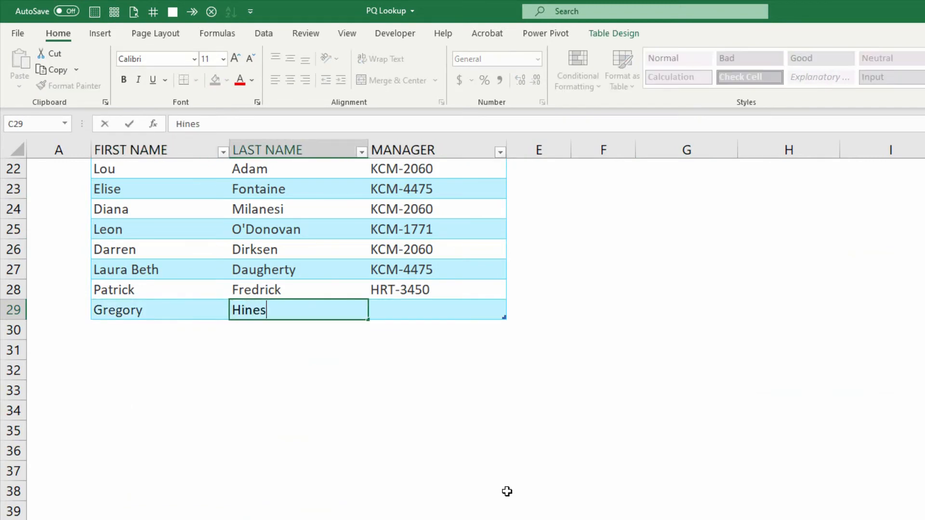
{"action": "key", "text": "Tab"}
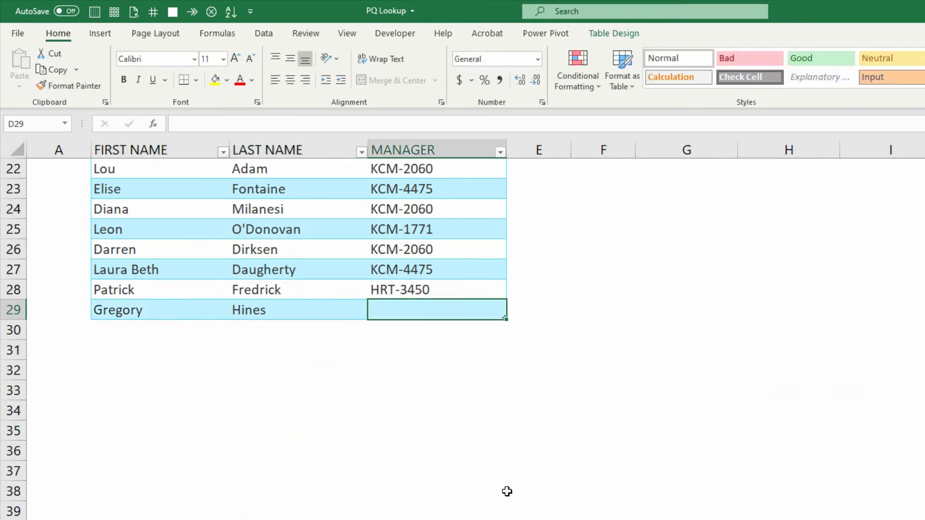
{"action": "type", "text": "HRT"}
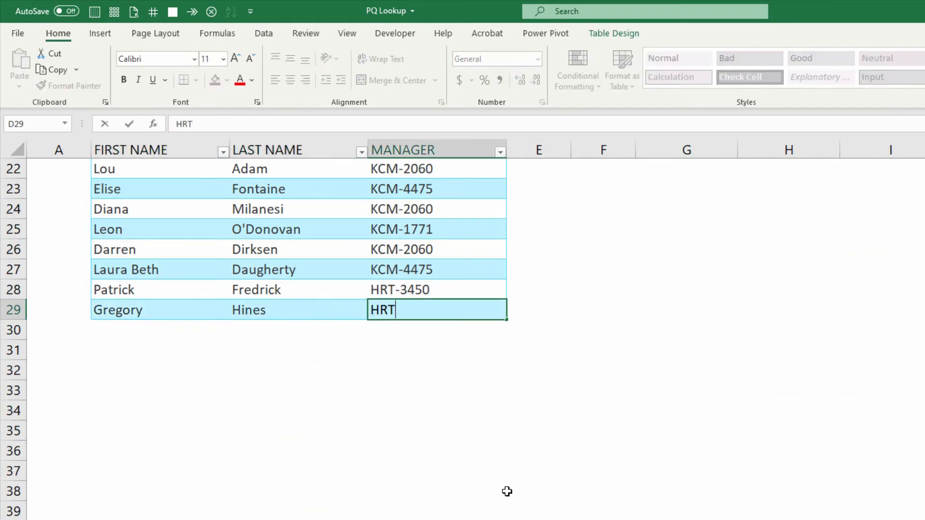
{"action": "type", "text": "-3450"}
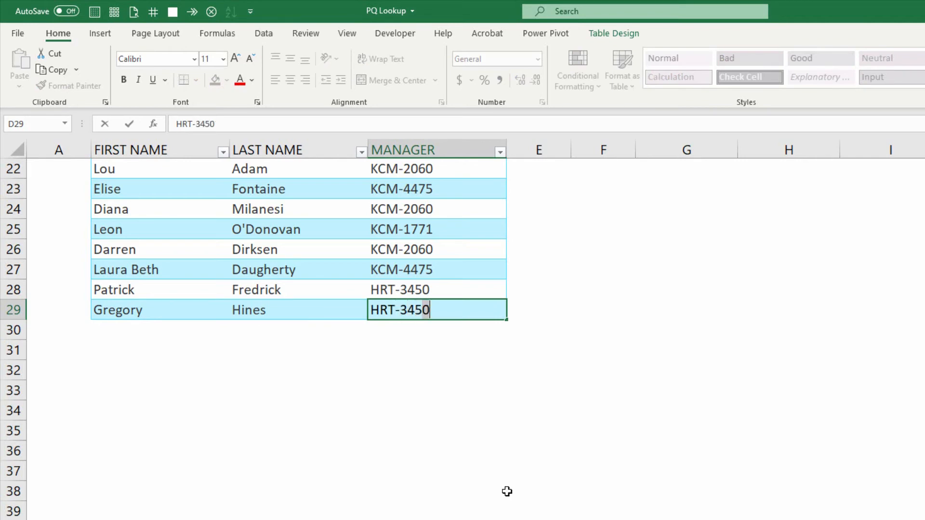
{"action": "key", "text": "Return"}
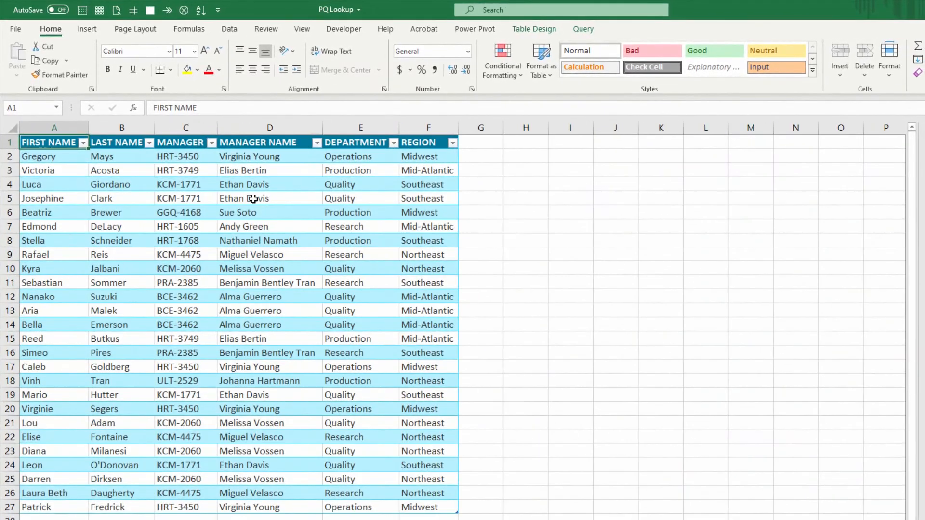
Step: Refresh the merged results table on Sheet3 and bring up its query commands
{"action": "right_click", "coordinate": [194, 193]}
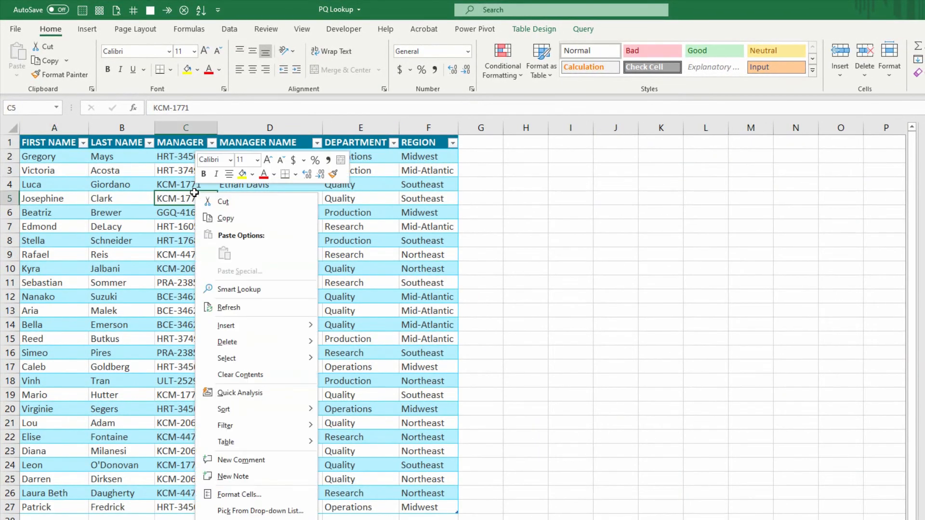
{"action": "left_click", "coordinate": [235, 312]}
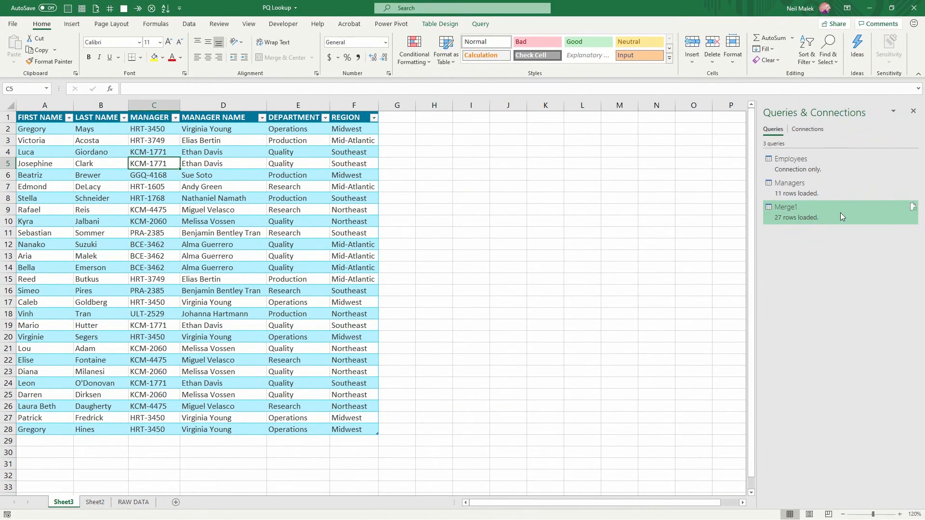
{"action": "mouse_move", "coordinate": [842, 217]}
{"action": "left_click", "coordinate": [481, 24]}
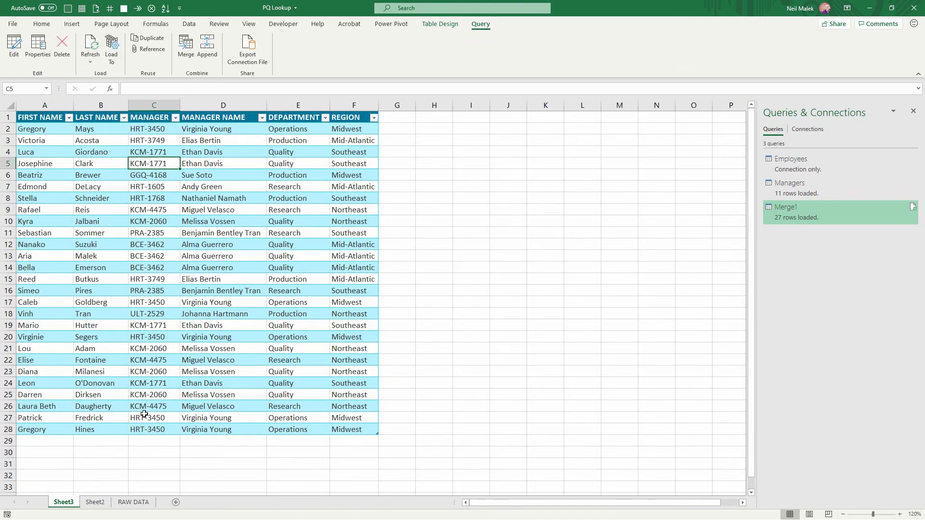
Step: Return to the start of the source tables on the RAW DATA sheet
{"action": "left_click", "coordinate": [135, 503]}
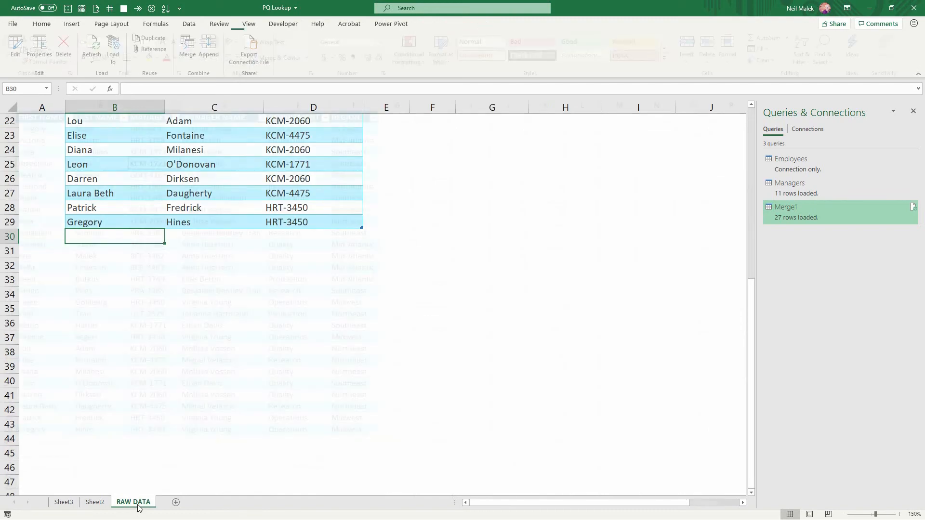
{"action": "scroll", "coordinate": [161, 306], "scroll_direction": "up", "scroll_amount": 7}
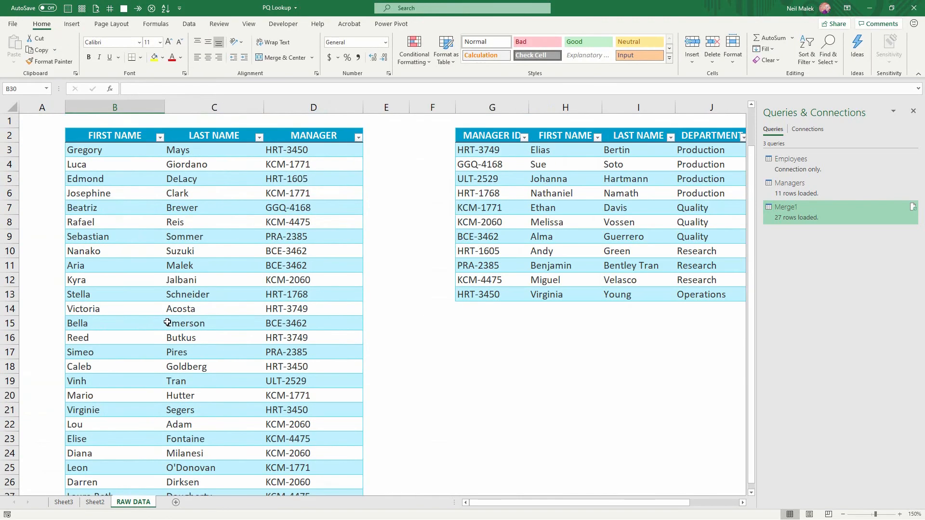
Step: Go back to the merged results on Sheet3 and open the Merge1 query for editing in Power Query
{"action": "left_click", "coordinate": [110, 164]}
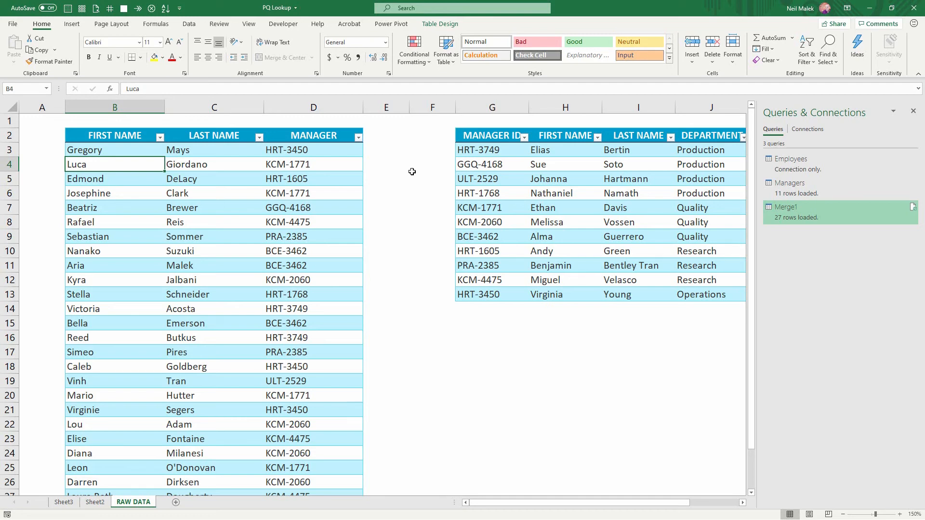
{"action": "left_click", "coordinate": [72, 504]}
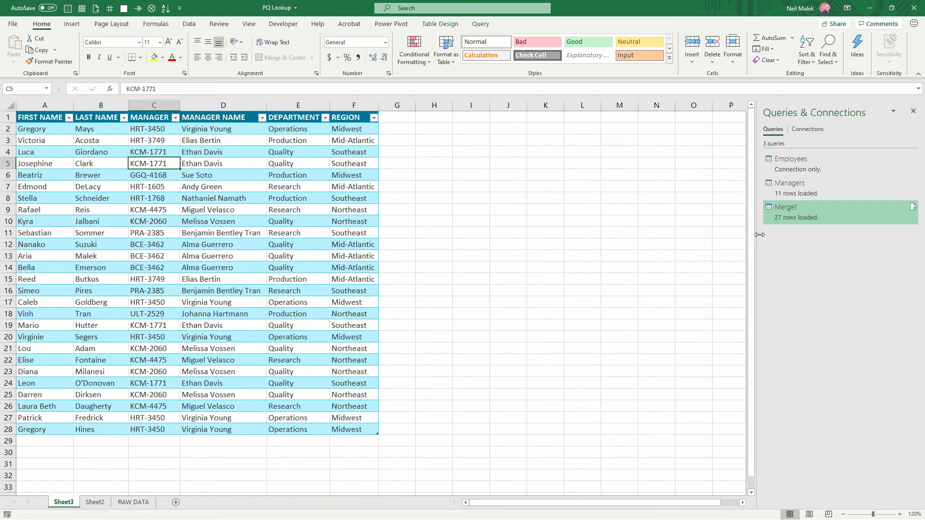
{"action": "mouse_move", "coordinate": [794, 208]}
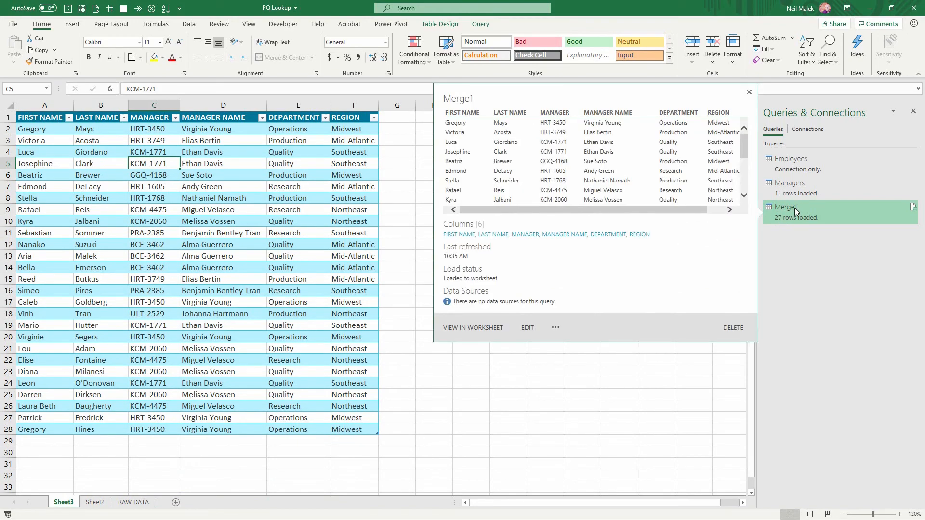
{"action": "double_click", "coordinate": [795, 209]}
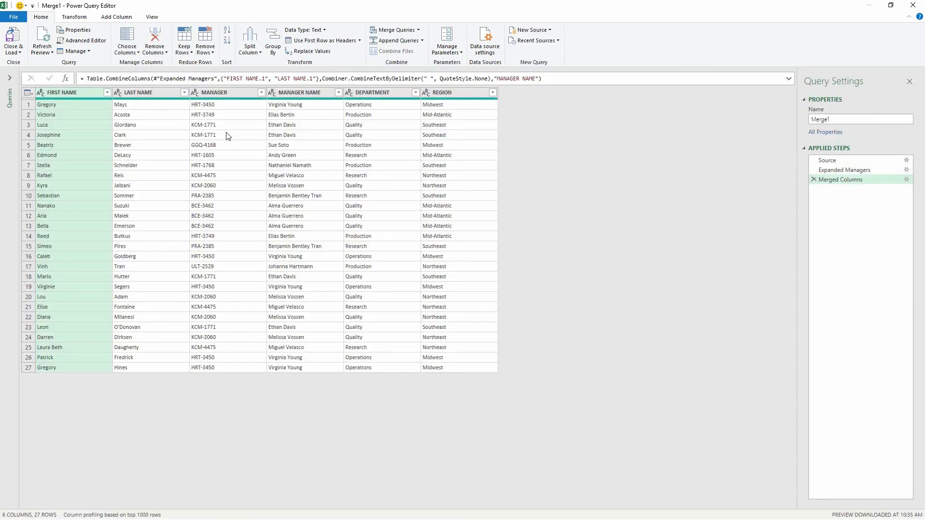
Step: Show the list of queries and rename the Merge1 query as Employees with Manager Data
{"action": "left_click", "coordinate": [10, 79]}
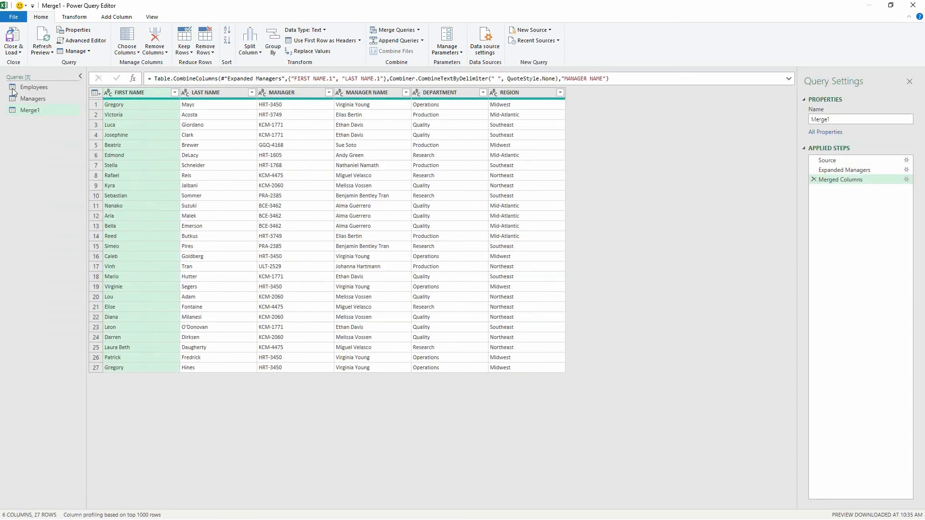
{"action": "double_click", "coordinate": [28, 111]}
{"action": "type", "text": "Employees with"}
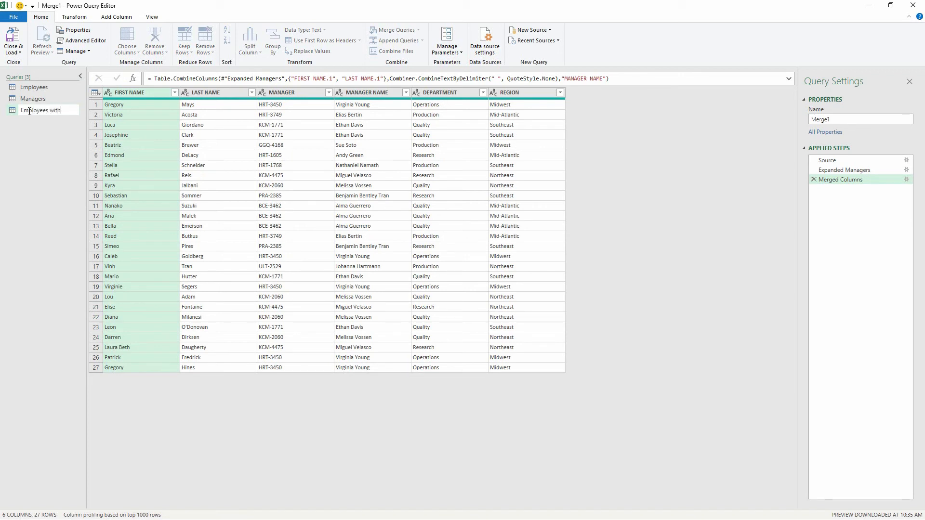
{"action": "type", "text": " Manager Data"}
{"action": "key", "text": "Return"}
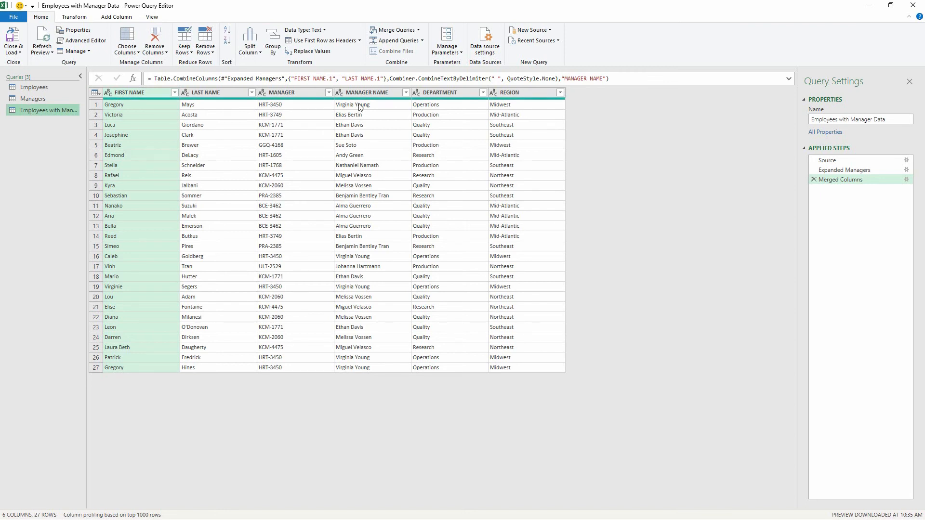
Step: Remove the MANAGER and REGION columns from the Employees with Manager Data query
{"action": "left_click", "coordinate": [290, 94]}
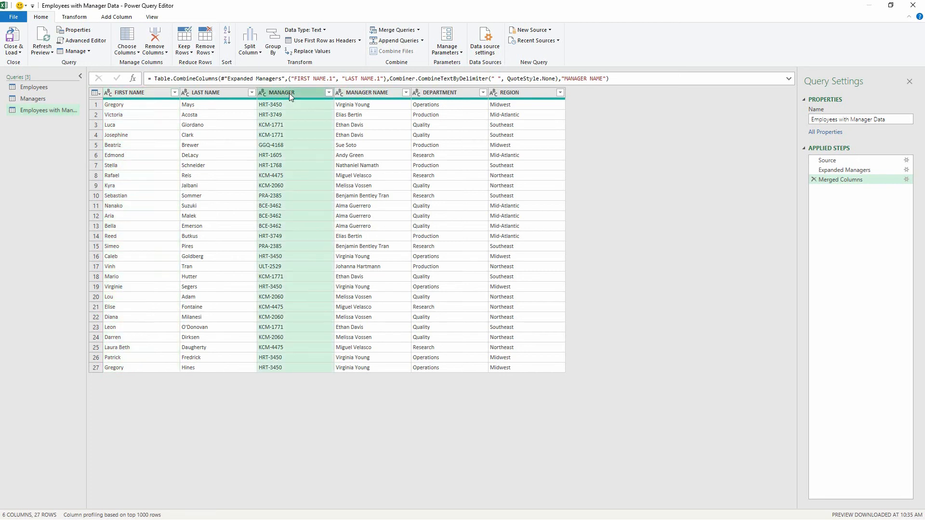
{"action": "right_click", "coordinate": [291, 94]}
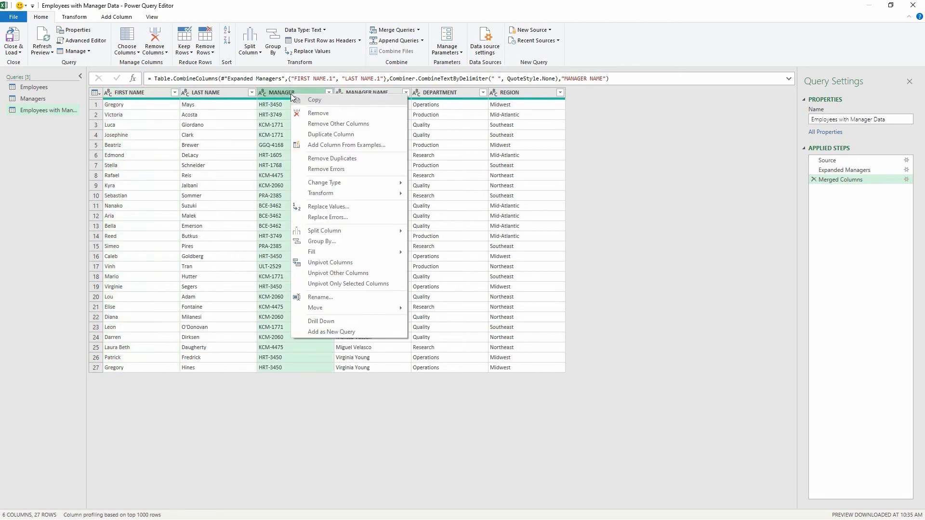
{"action": "left_click", "coordinate": [319, 115]}
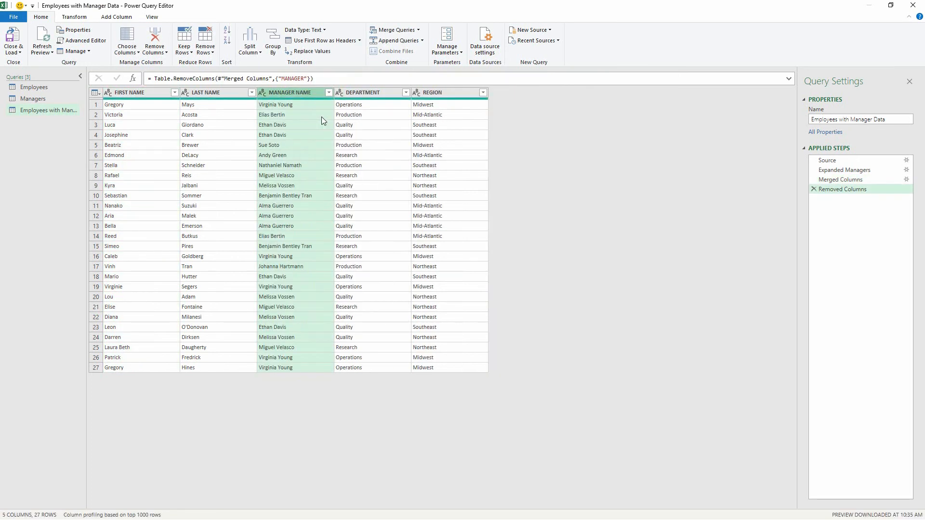
{"action": "left_click", "coordinate": [440, 91]}
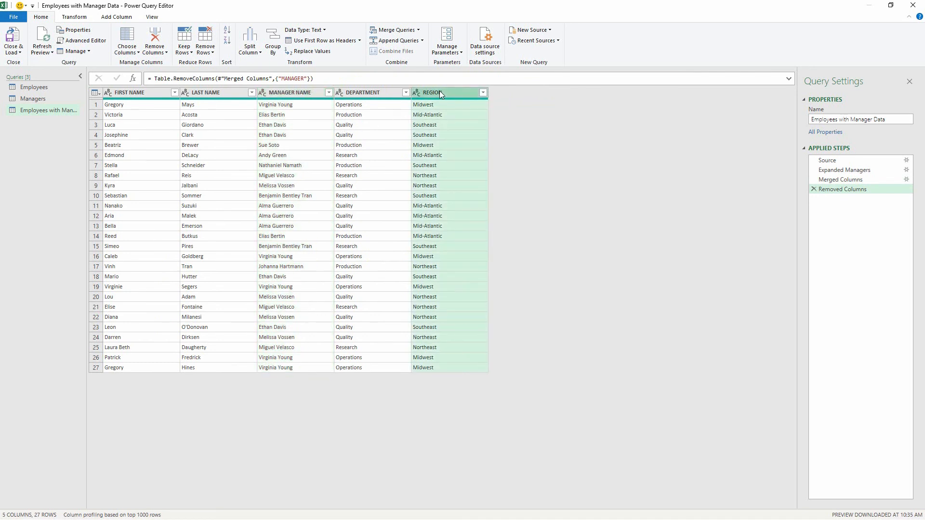
{"action": "right_click", "coordinate": [439, 90]}
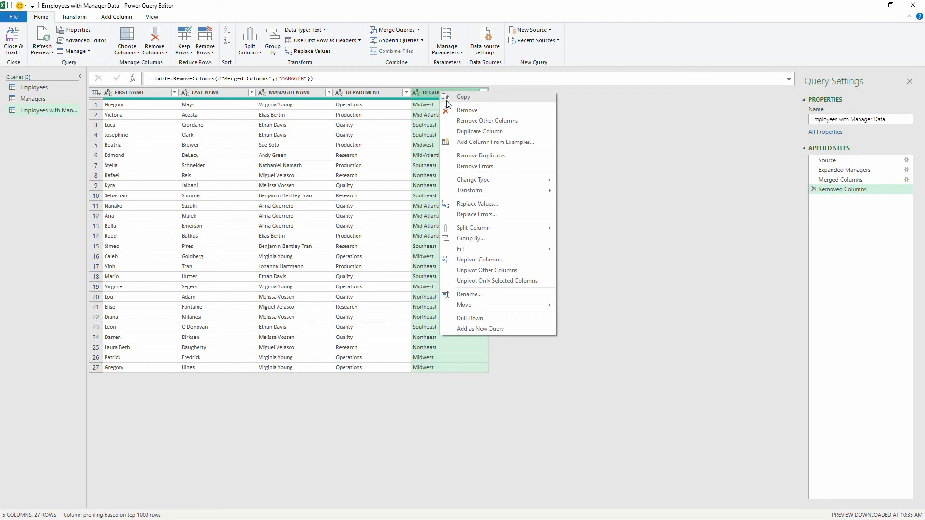
{"action": "left_click", "coordinate": [467, 112]}
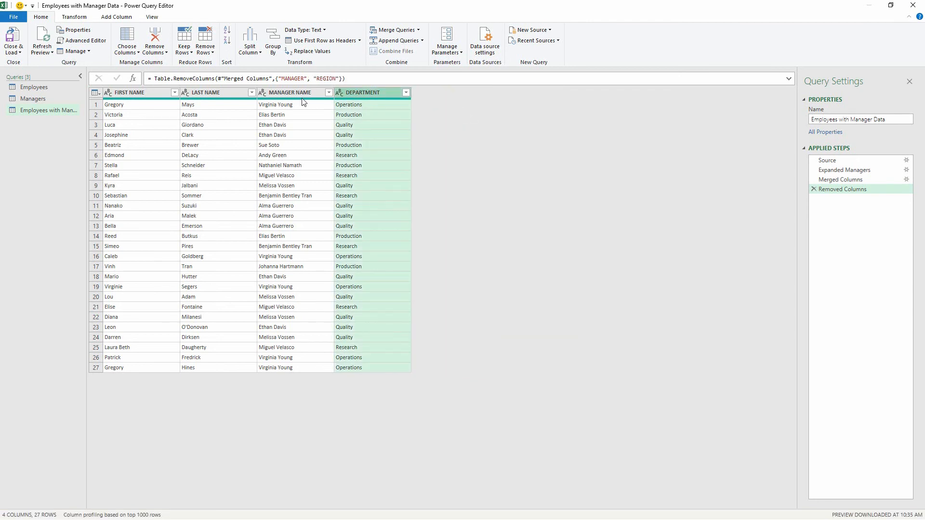
Step: Reorder the query columns so MANAGER NAME comes first and DEPARTMENT second, ahead of FIRST NAME and LAST NAME
{"action": "left_click_drag", "start_coordinate": [303, 93], "coordinate": [113, 94]}
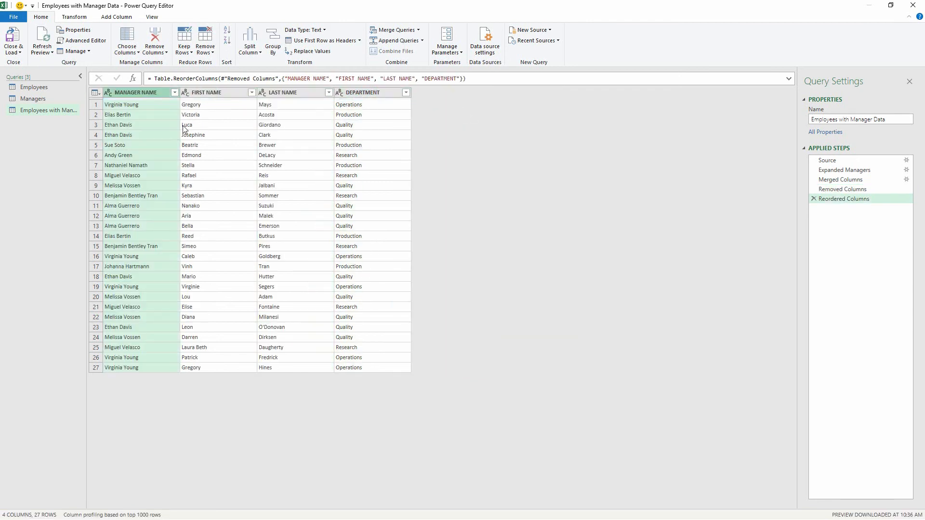
{"action": "left_click_drag", "start_coordinate": [367, 92], "coordinate": [197, 95]}
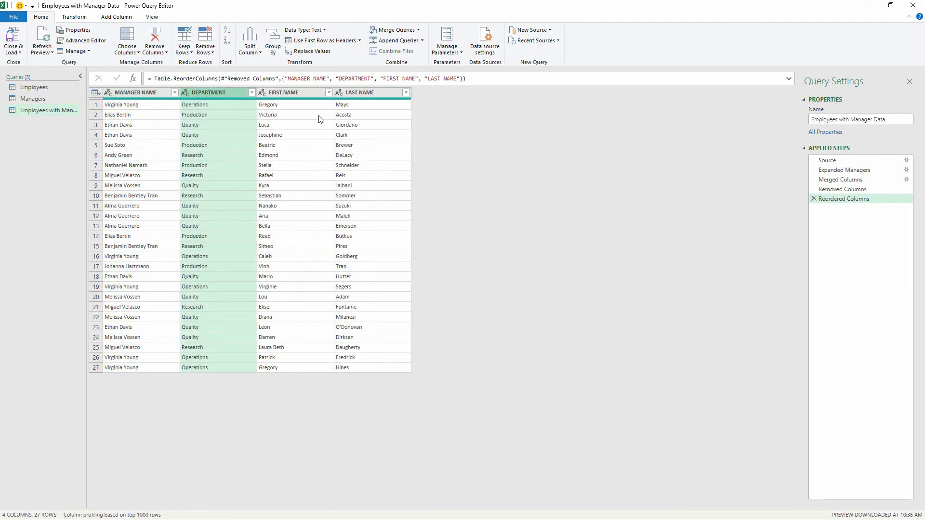
Step: Merge the FIRST NAME and LAST NAME columns with a space separator into a column named EMPLOYEE NAME
{"action": "left_click", "coordinate": [303, 95]}
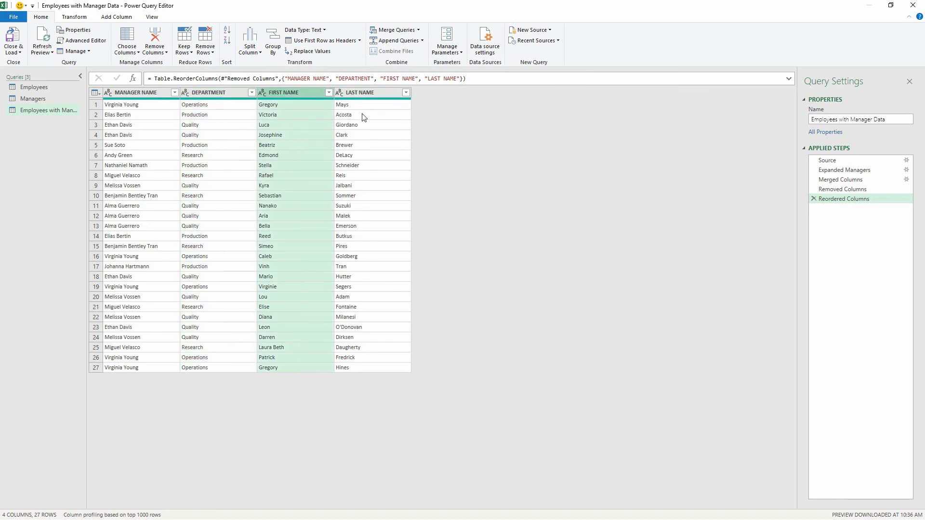
{"action": "left_click", "coordinate": [363, 94], "text": "ctrl"}
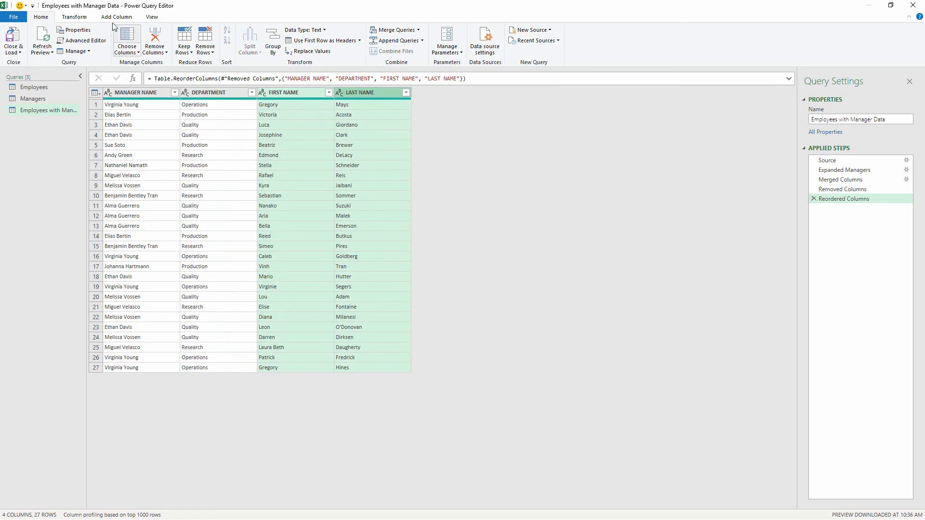
{"action": "left_click", "coordinate": [74, 17]}
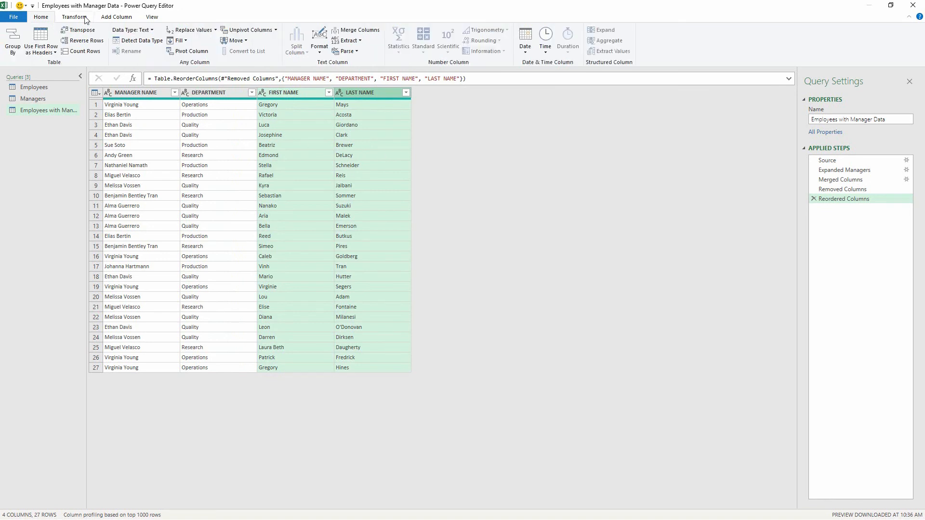
{"action": "left_click", "coordinate": [356, 31]}
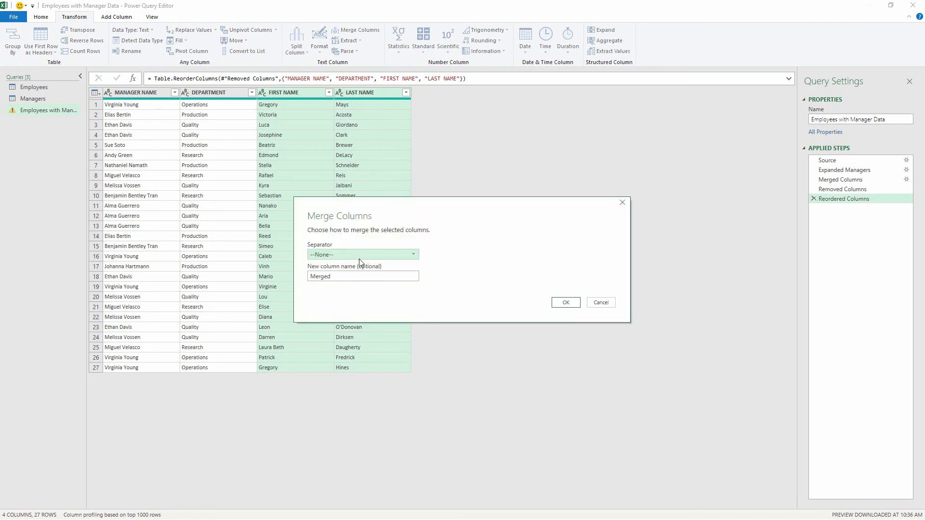
{"action": "left_click", "coordinate": [361, 257]}
{"action": "left_click", "coordinate": [343, 314]}
{"action": "double_click", "coordinate": [348, 275]}
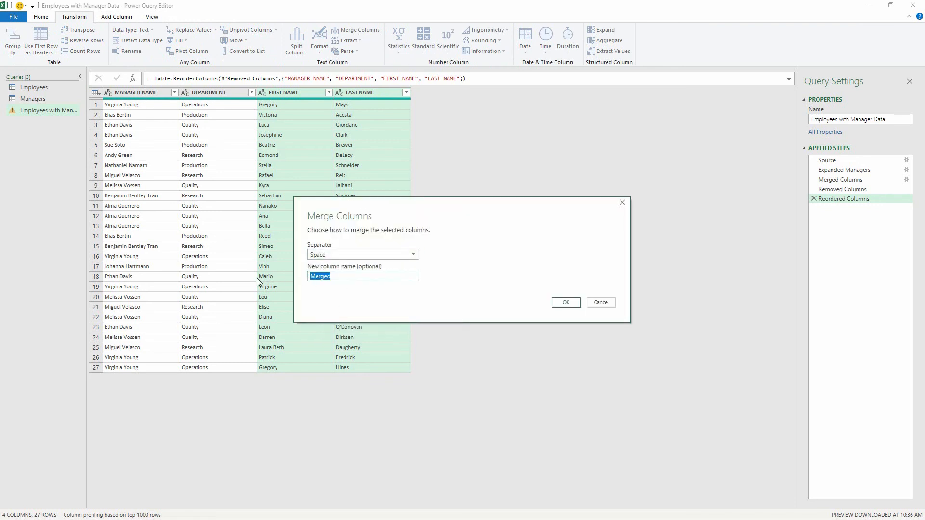
{"action": "type", "text": "EMPLOYEE NAME"}
{"action": "key", "text": "Return"}
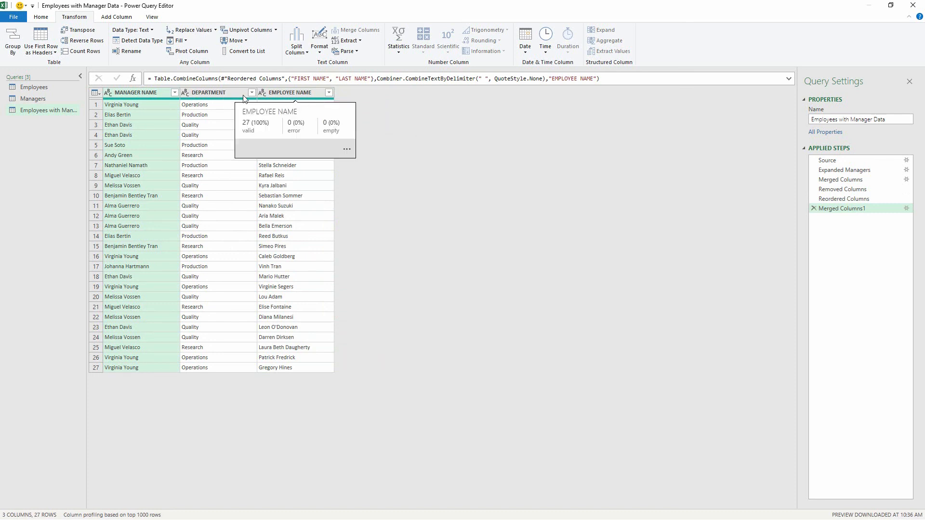
Step: Close the query editor, load the revised query into Sheet3, and select cell A3 in the results table
{"action": "left_click", "coordinate": [46, 18]}
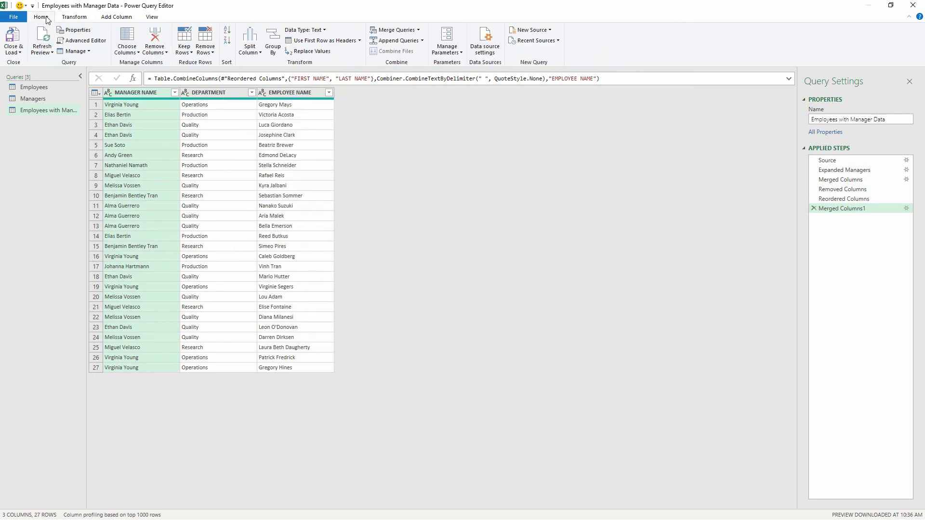
{"action": "left_click", "coordinate": [13, 38]}
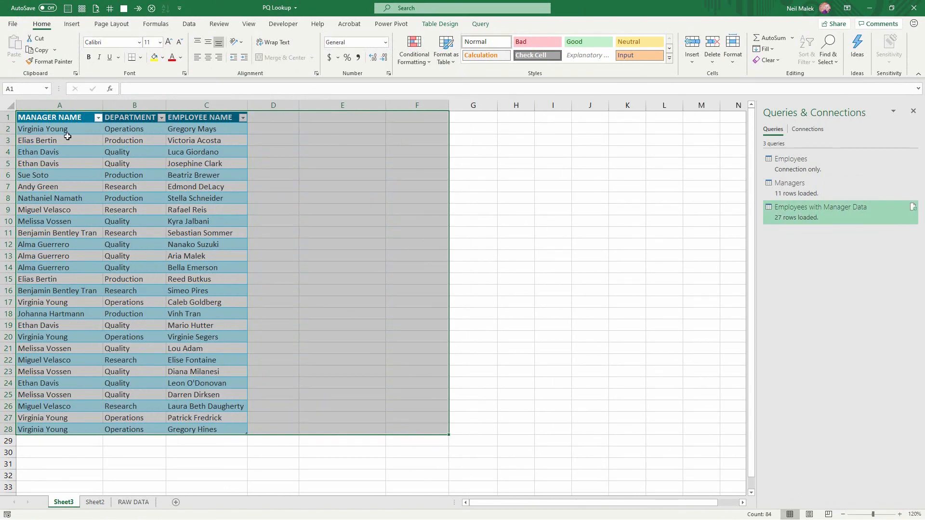
{"action": "left_click", "coordinate": [67, 138]}
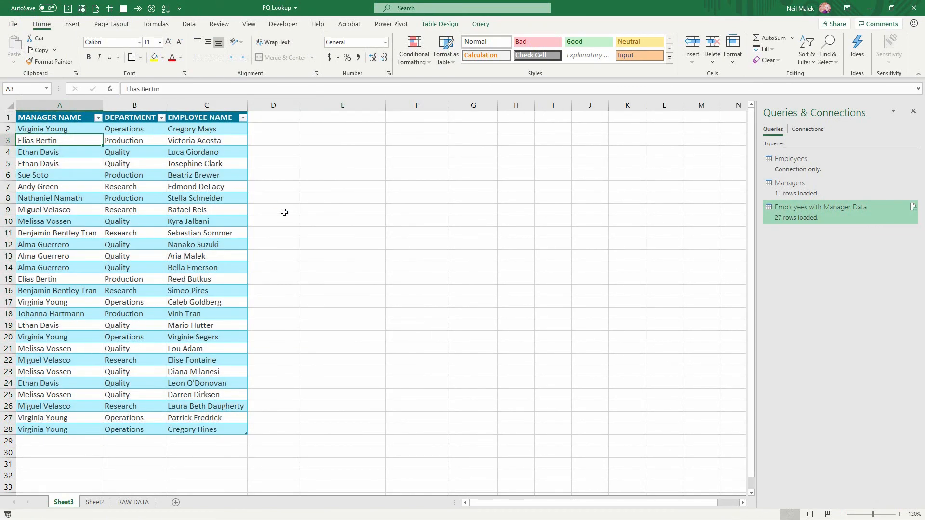